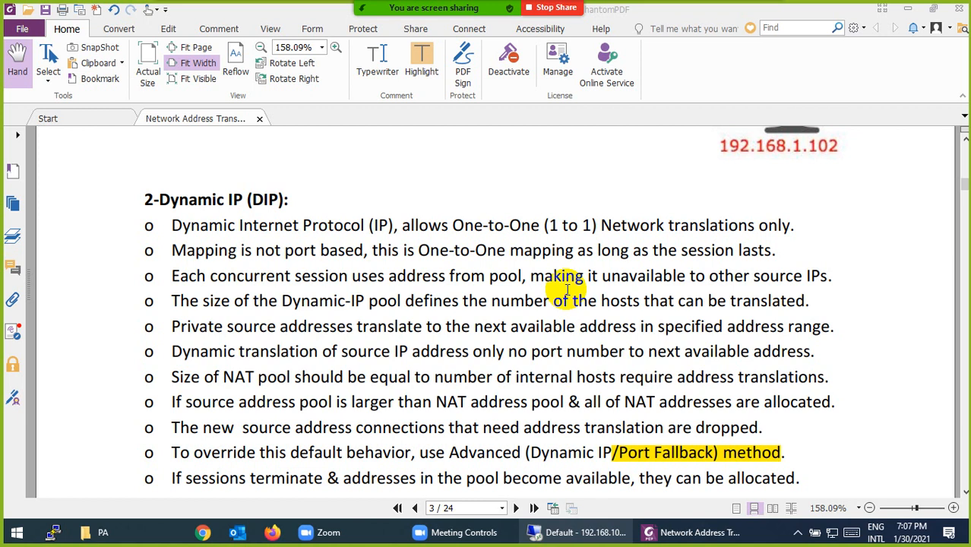
# Switch to the PA-VM web interface and rename the DynamicIPPort NAT policy rule to DynamicIP.
pyautogui.click(591, 532)
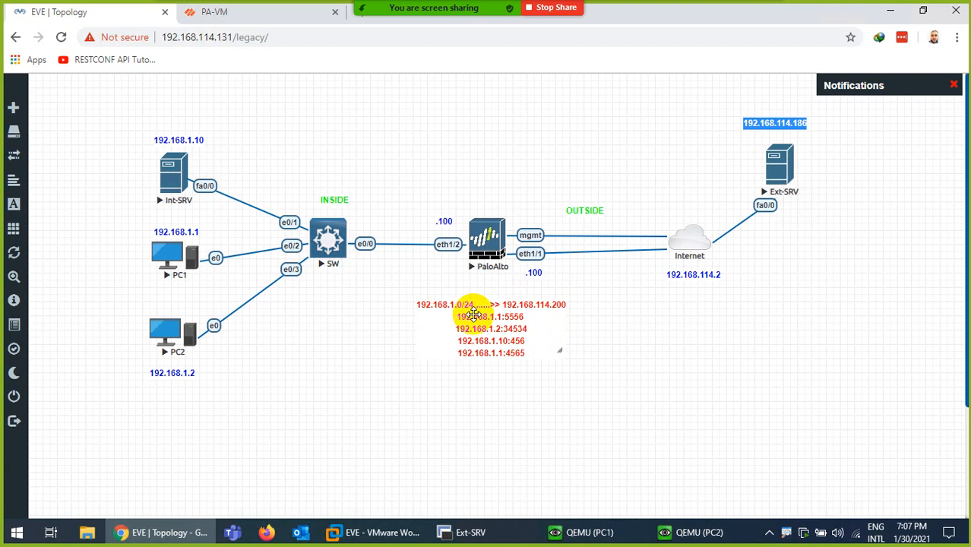
pyautogui.click(240, 13)
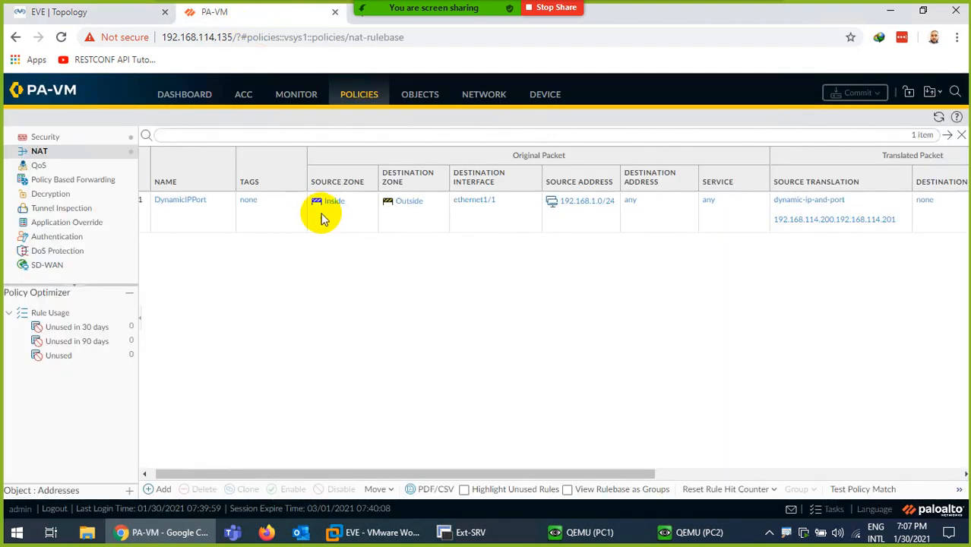
pyautogui.click(170, 202)
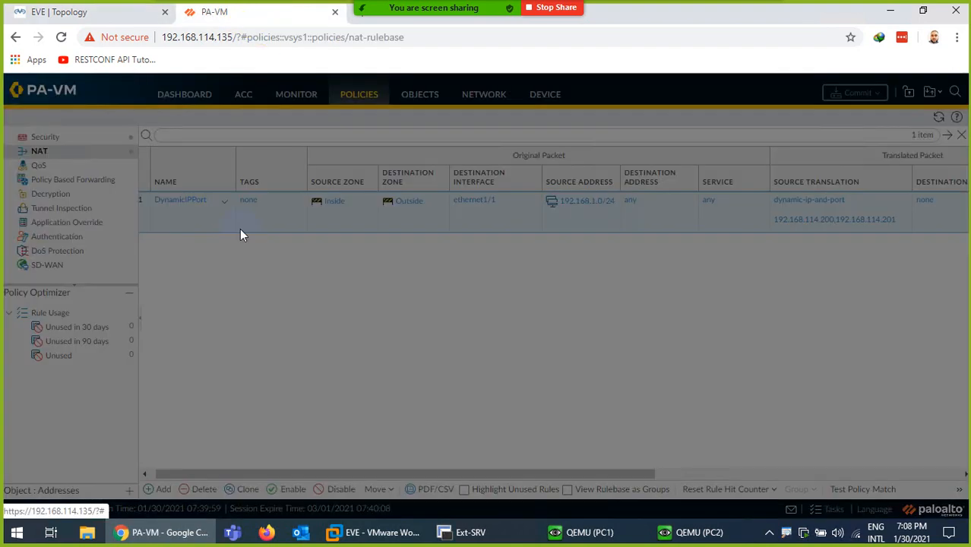
pyautogui.click(351, 226)
pyautogui.press('BackSpace')
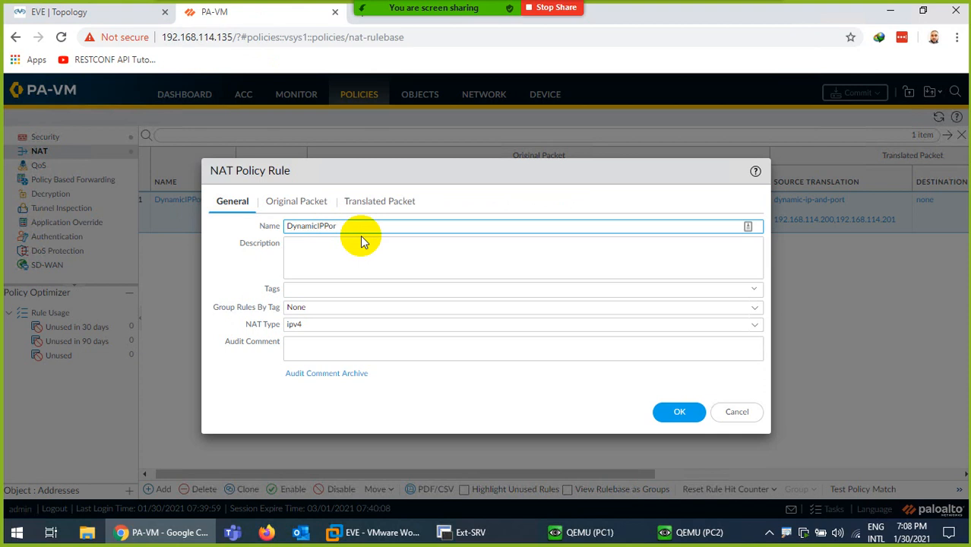
pyautogui.press('BackSpace')
pyautogui.press('BackSpace')
pyautogui.press('BackSpace')
pyautogui.press('BackSpace')
pyautogui.write('P')
# Set the rule's source address translation type to Dynamic IP and add 192.168.114.200 as the translated address.
pyautogui.click(306, 201)
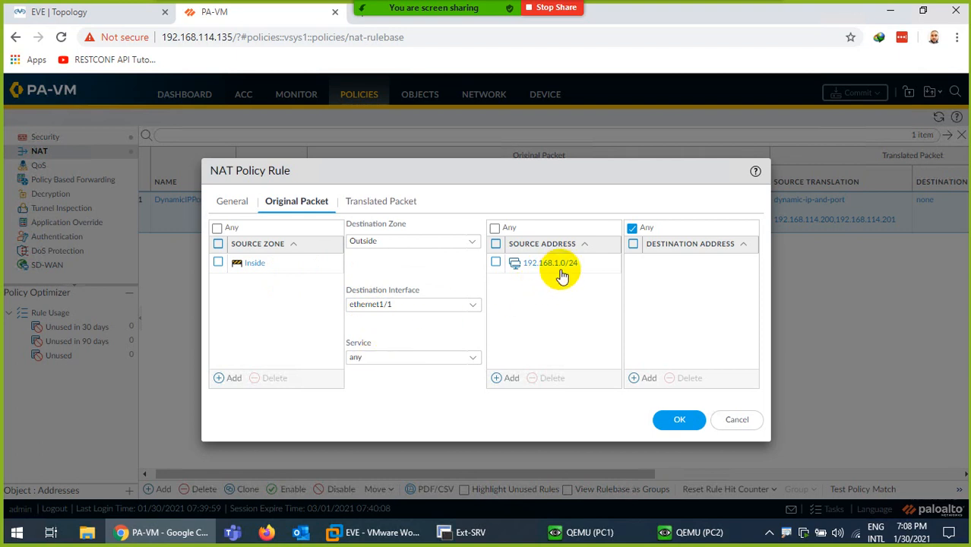
pyautogui.click(371, 200)
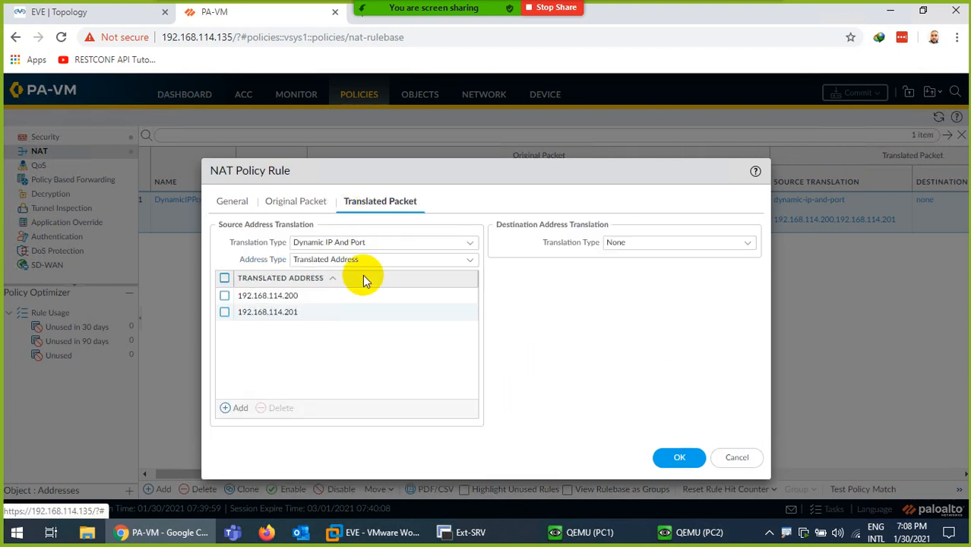
pyautogui.click(469, 243)
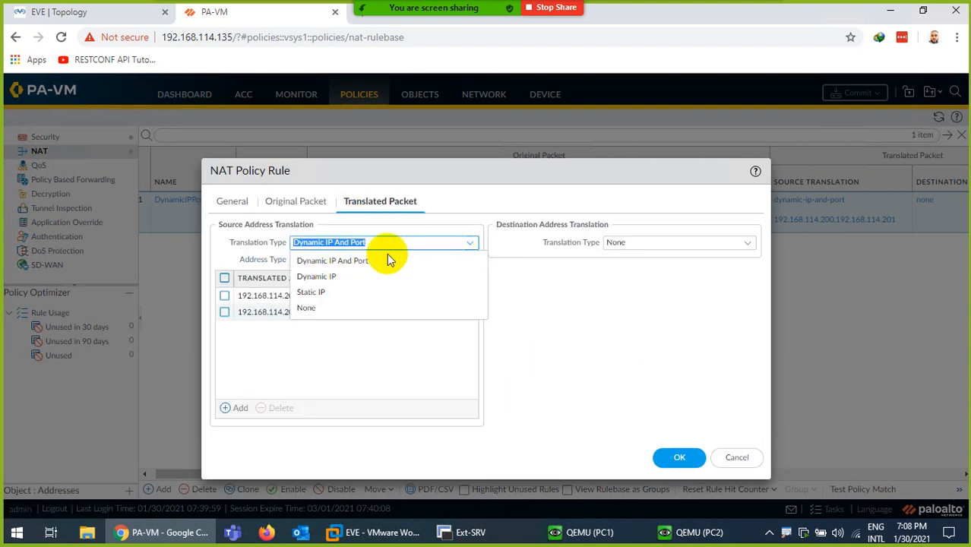
pyautogui.click(321, 278)
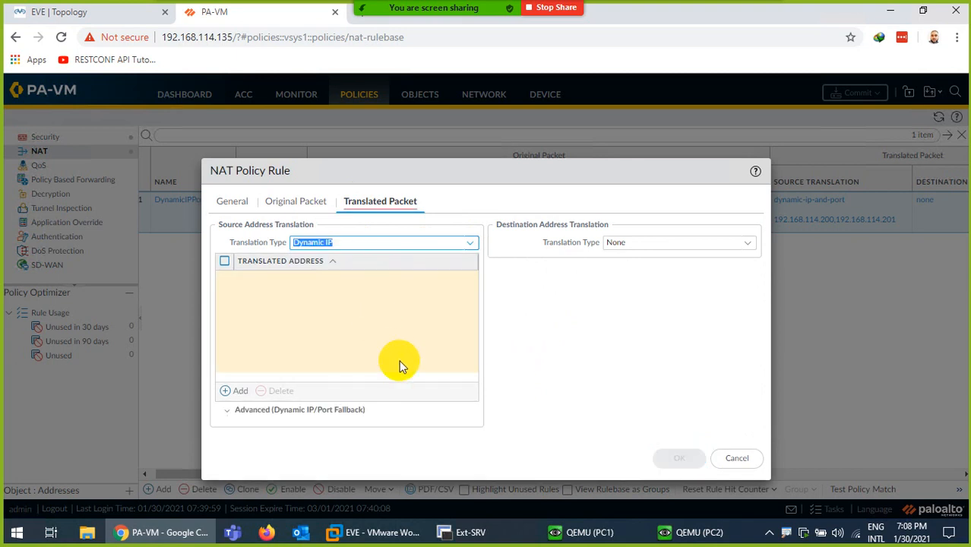
pyautogui.click(242, 391)
pyautogui.write('192.168.')
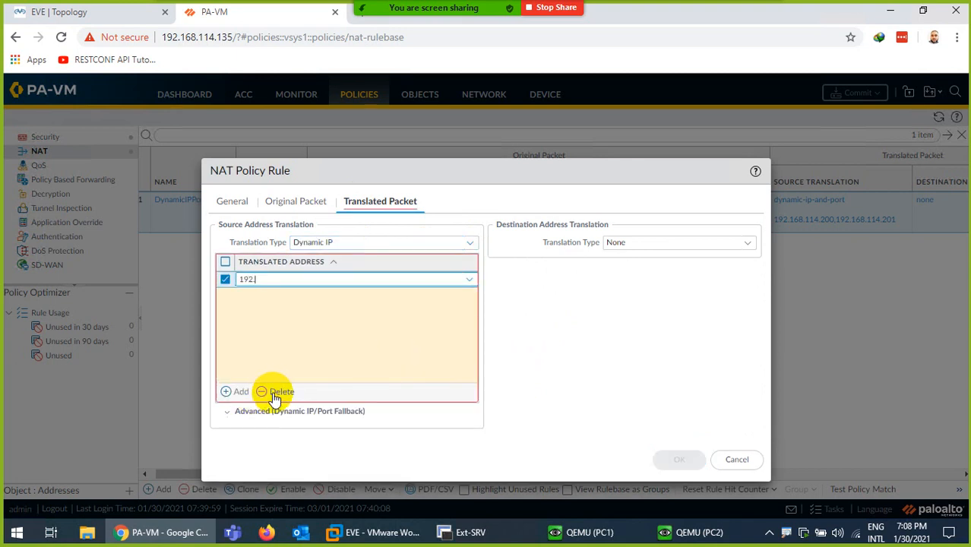
pyautogui.write('114.200')
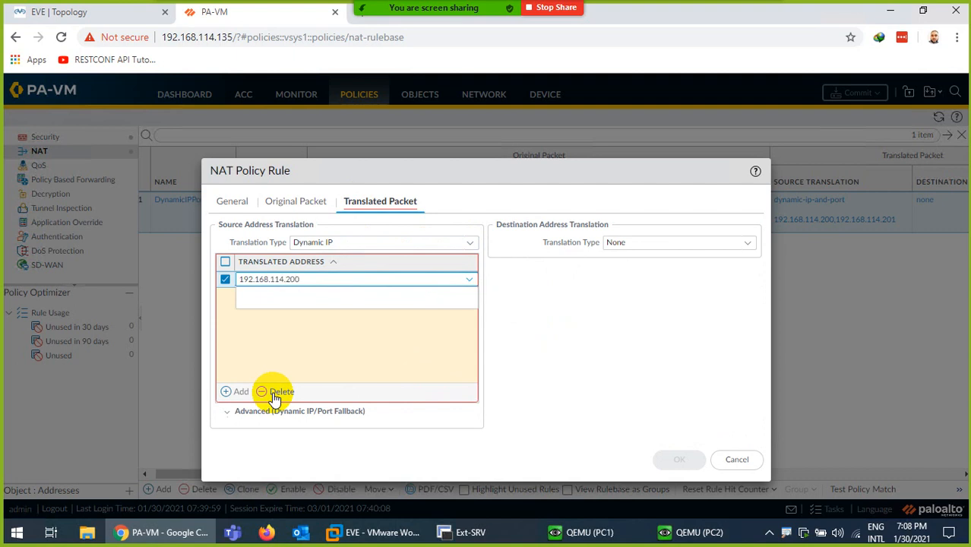
pyautogui.click(261, 351)
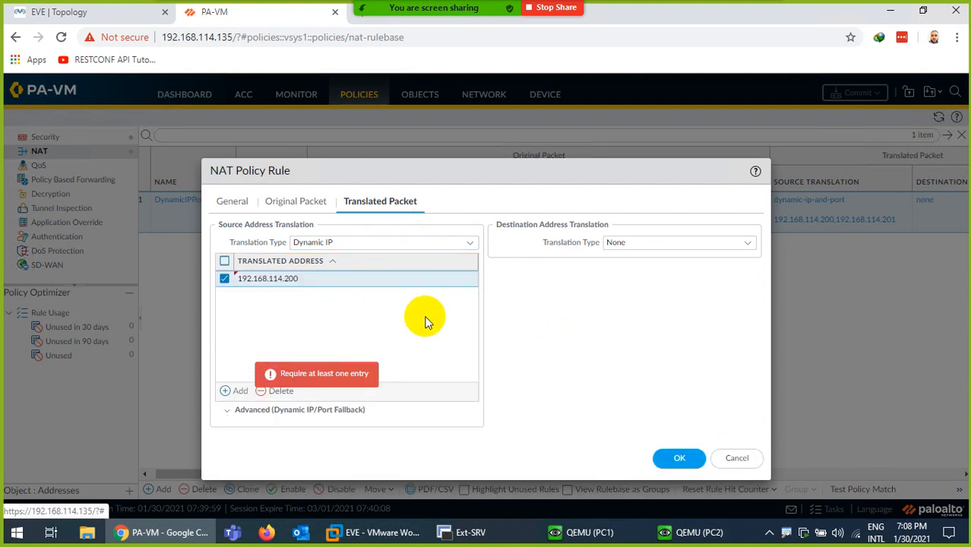
pyautogui.click(470, 244)
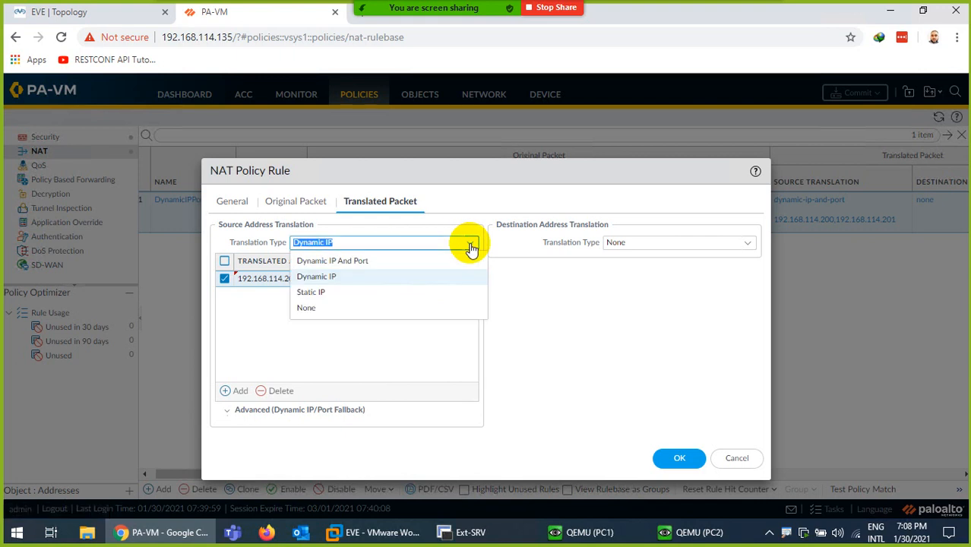
pyautogui.click(471, 245)
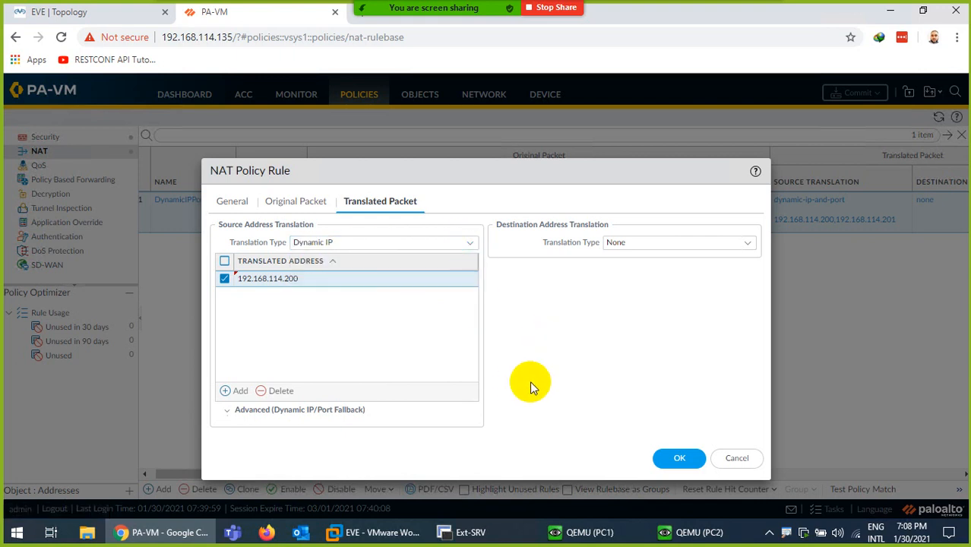
# Save the NAT policy rule and commit all changes to the firewall.
pyautogui.click(679, 459)
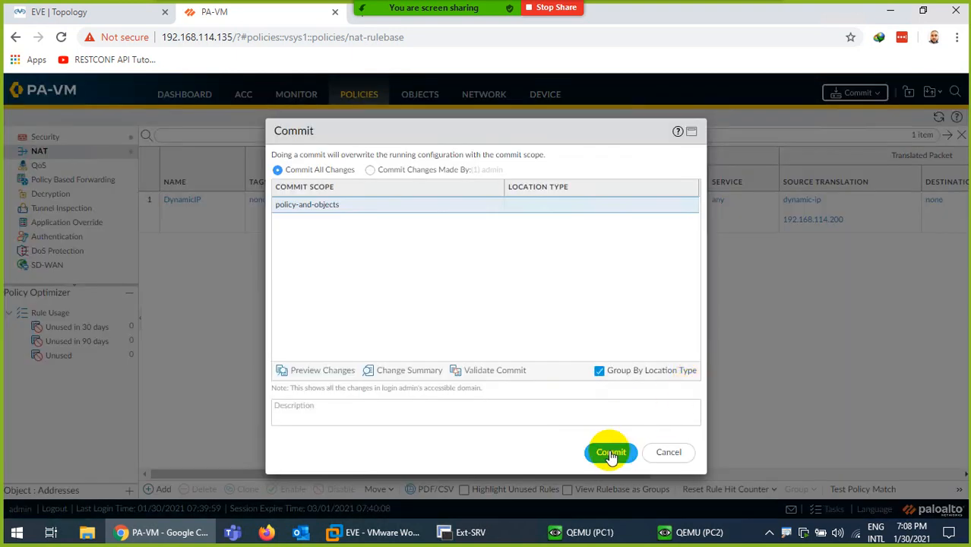
pyautogui.click(612, 453)
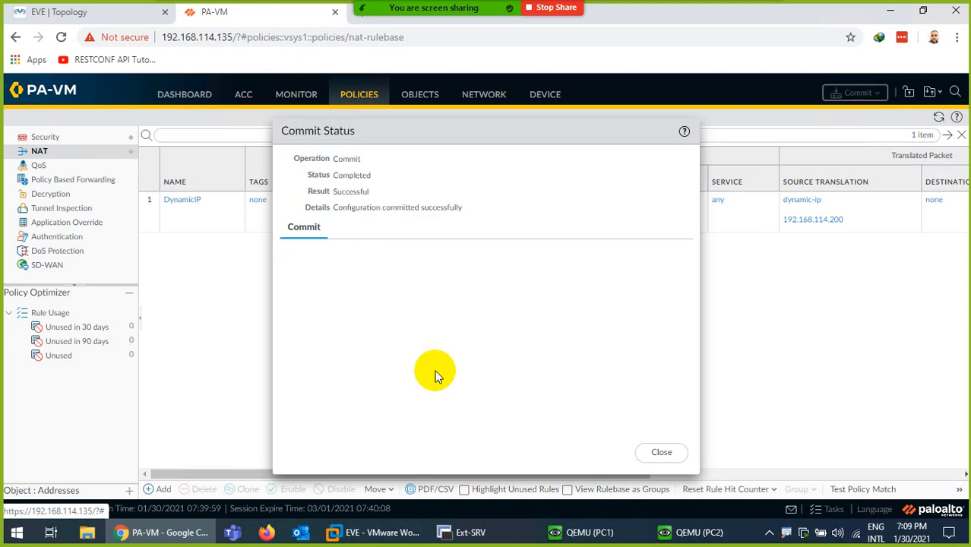
pyautogui.click(658, 451)
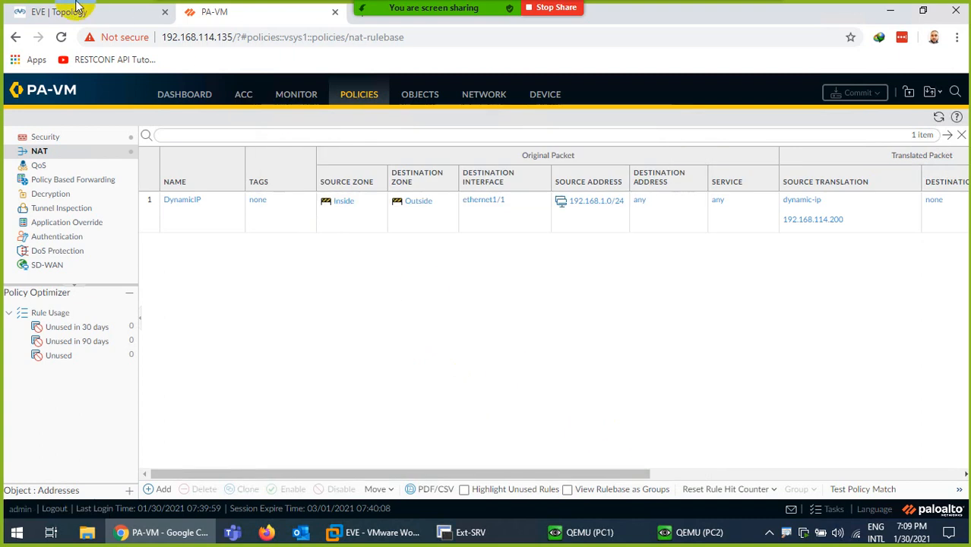
# Reload the Google page in PC1's browser and the Twitter page in PC2's browser to generate traffic.
pyautogui.click(76, 7)
pyautogui.click(596, 530)
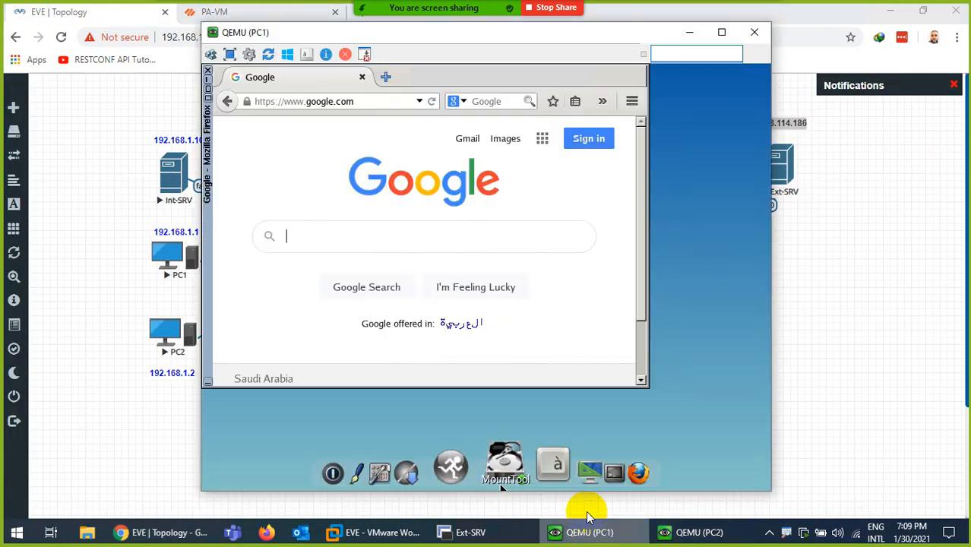
pyautogui.click(432, 102)
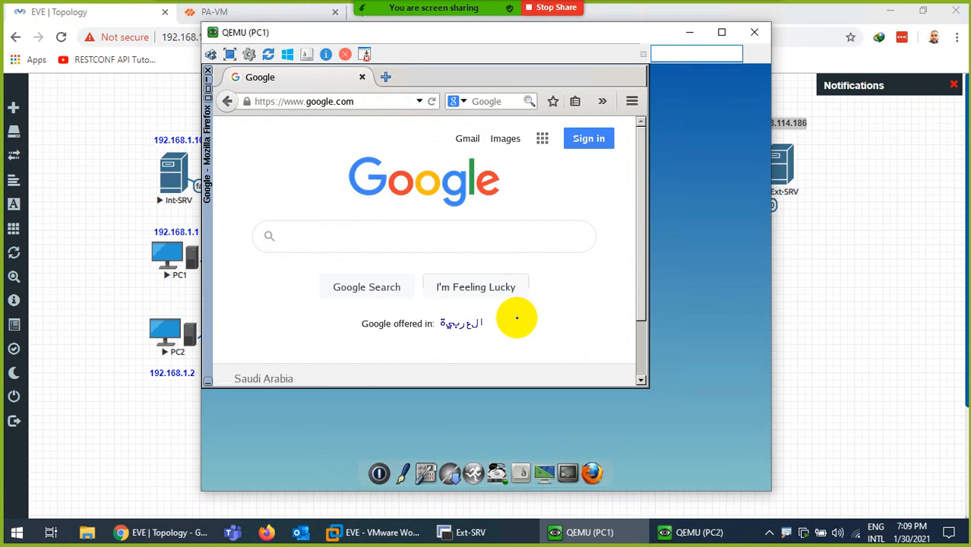
pyautogui.click(680, 530)
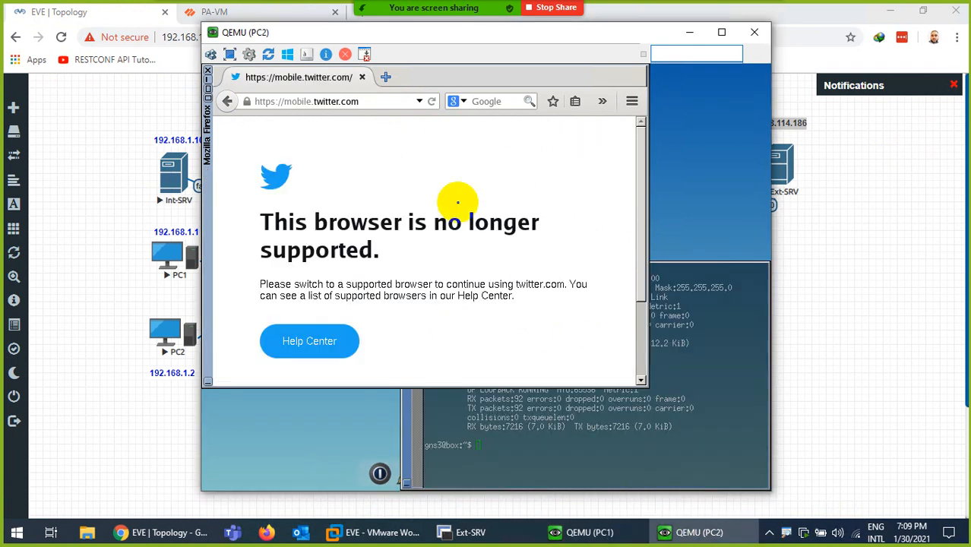
pyautogui.click(427, 102)
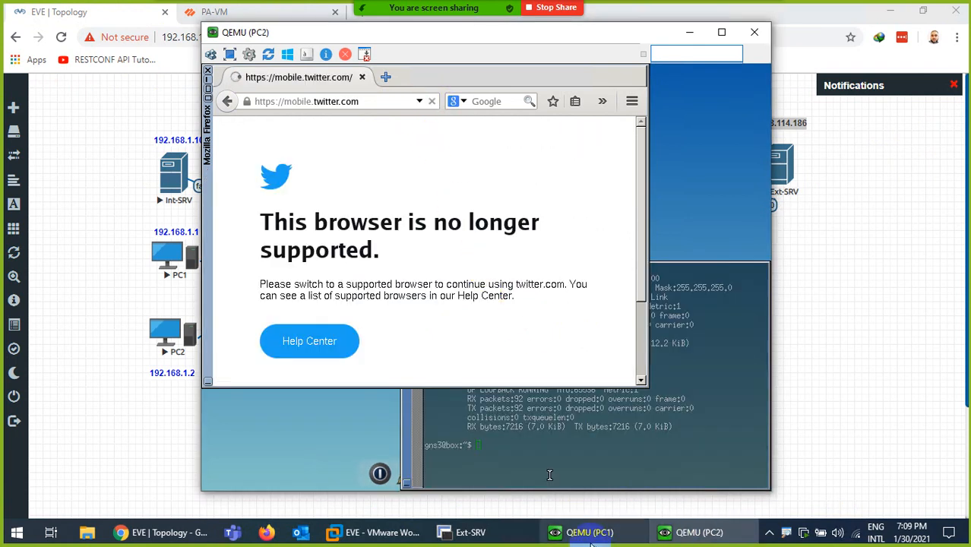
# Switch to SecureCRT, clear the Int-SRV console and try to run "ping yahoo.com re".
pyautogui.click(471, 532)
pyautogui.click(27, 59)
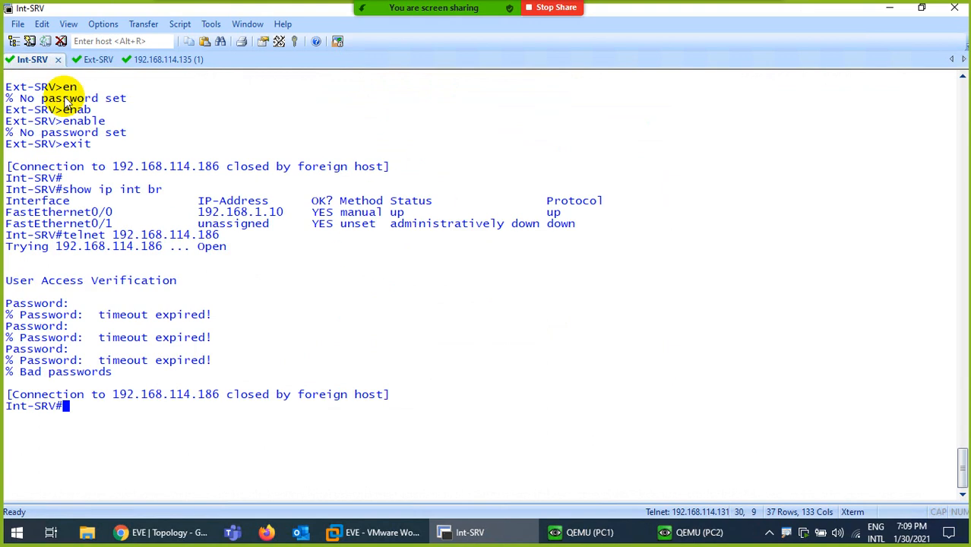
pyautogui.hotkey('ctrl', 'l')
pyautogui.write('j')
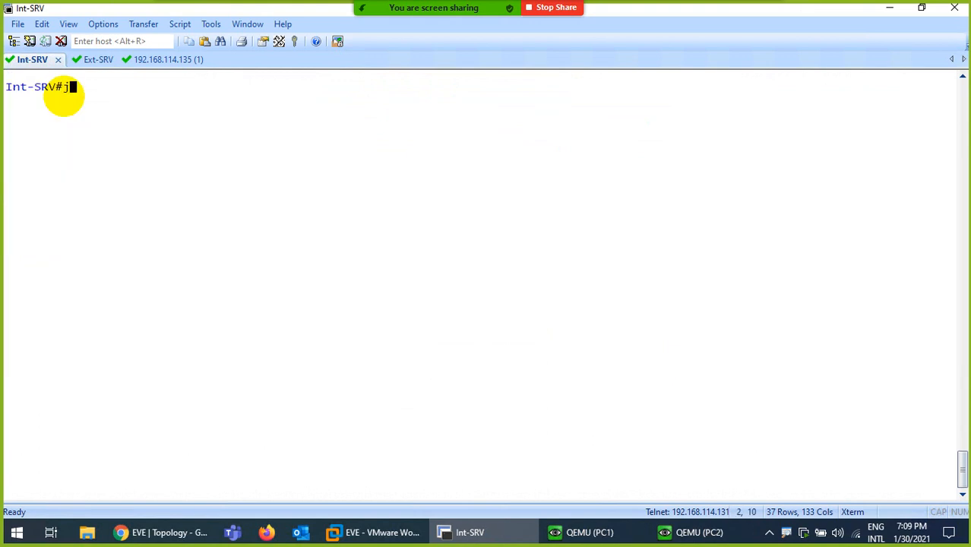
pyautogui.press('BackSpace')
pyautogui.write('ping yahoo.com ')
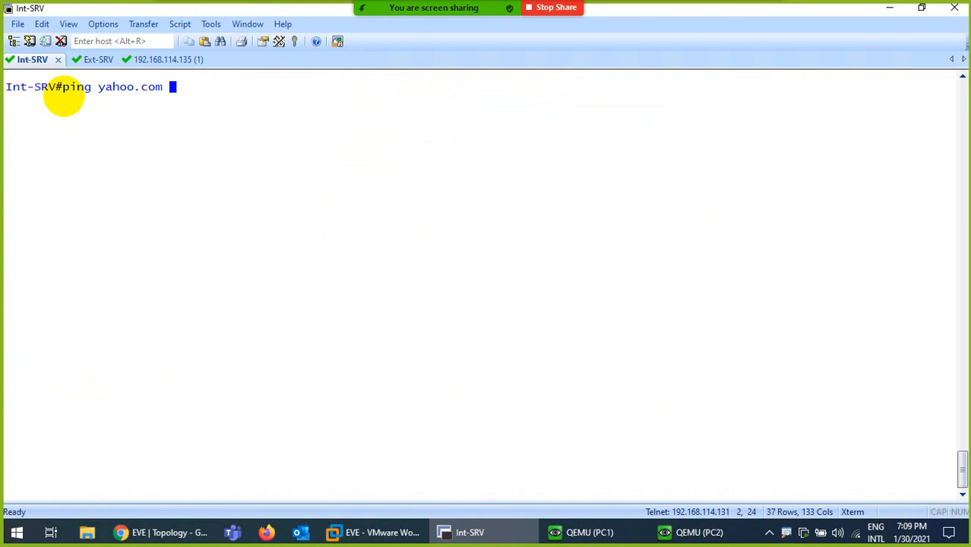
pyautogui.write('re')
pyautogui.press('Return')
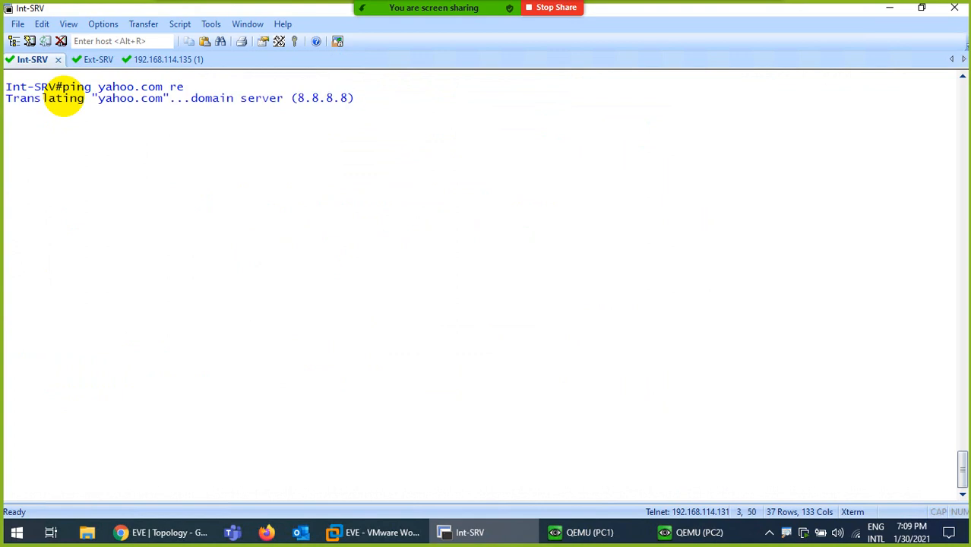
# List all sessions in the firewall's 192.168.114.135 console with "show session all".
pyautogui.click(169, 60)
pyautogui.hotkey('ctrl', 'l')
pyautogui.press('Return')
pyautogui.press('Return')
pyautogui.press('Up')
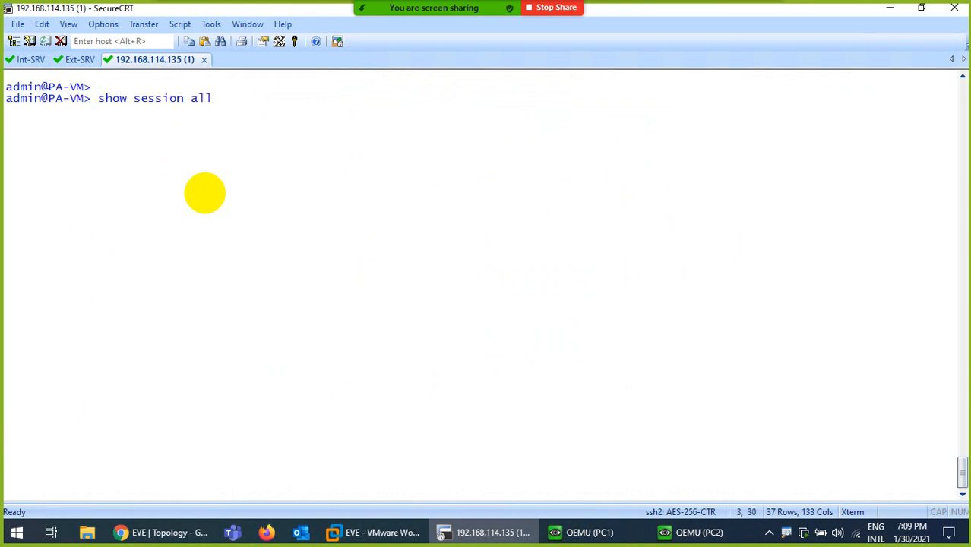
pyautogui.press('Return')
pyautogui.press('space')
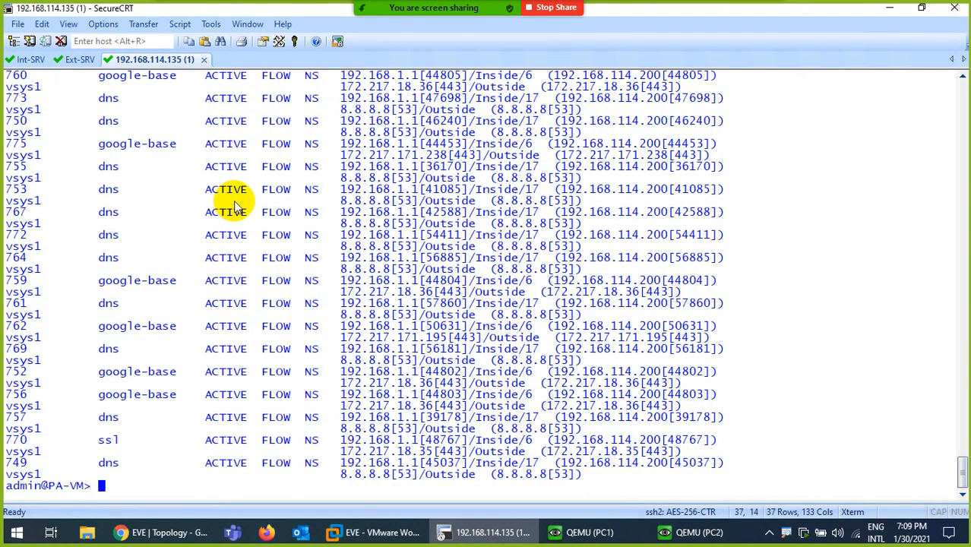
# Clear all firewall sessions with "clear session all".
pyautogui.write('cleasr')
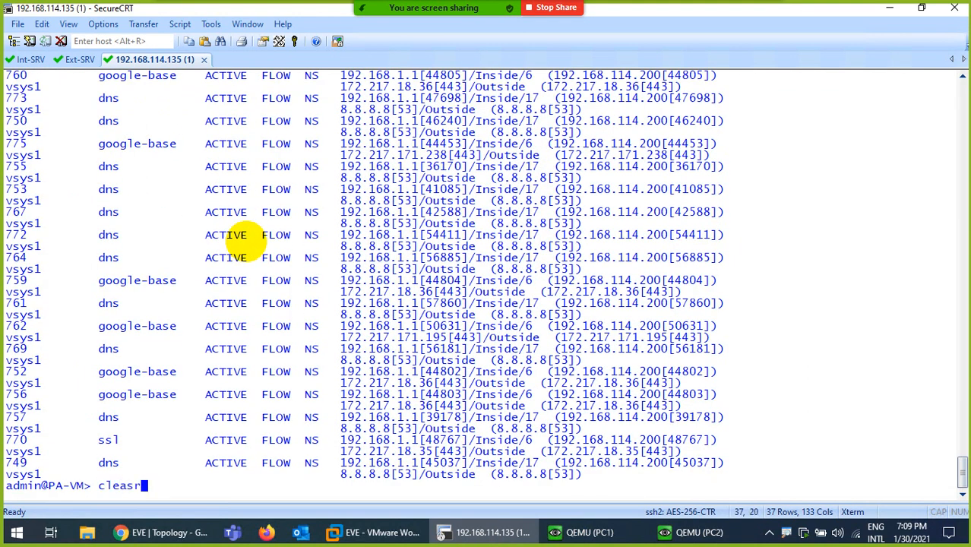
pyautogui.press('BackSpace')
pyautogui.press('BackSpace')
pyautogui.write('r session all')
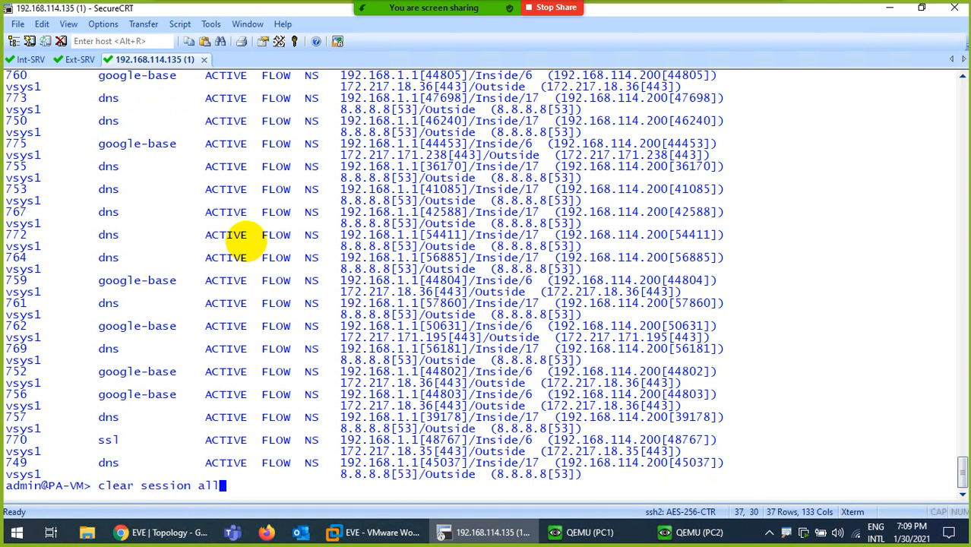
pyautogui.press('Return')
# Clear the firewall console screen and check the session table again with "show session all".
pyautogui.hotkey('ctrl', 'l')
pyautogui.press('Return')
pyautogui.press('Return')
pyautogui.press('Return')
pyautogui.press('Up')
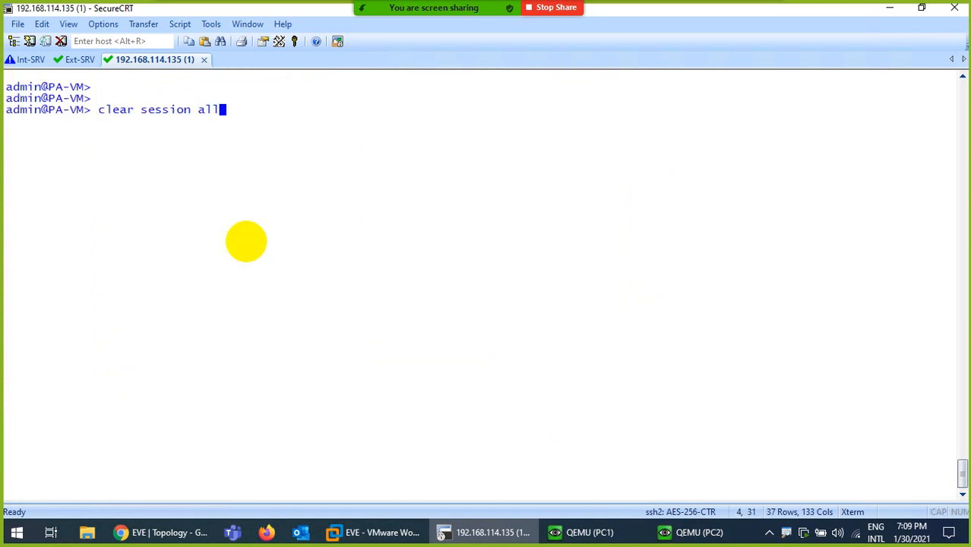
pyautogui.press('Up')
pyautogui.press('Return')
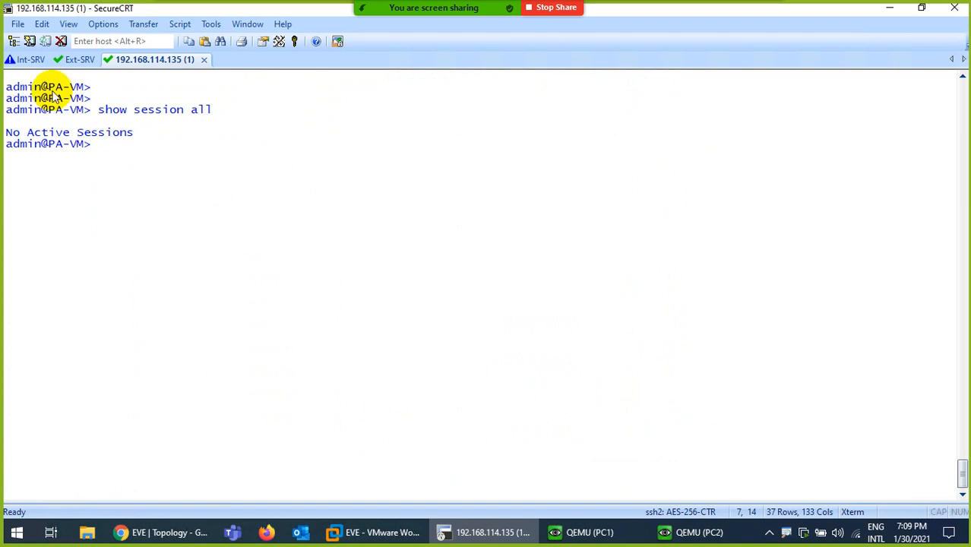
# Ping yahoo.com from the Int-SRV console without the extra "re" argument.
pyautogui.click(31, 59)
pyautogui.press('Up')
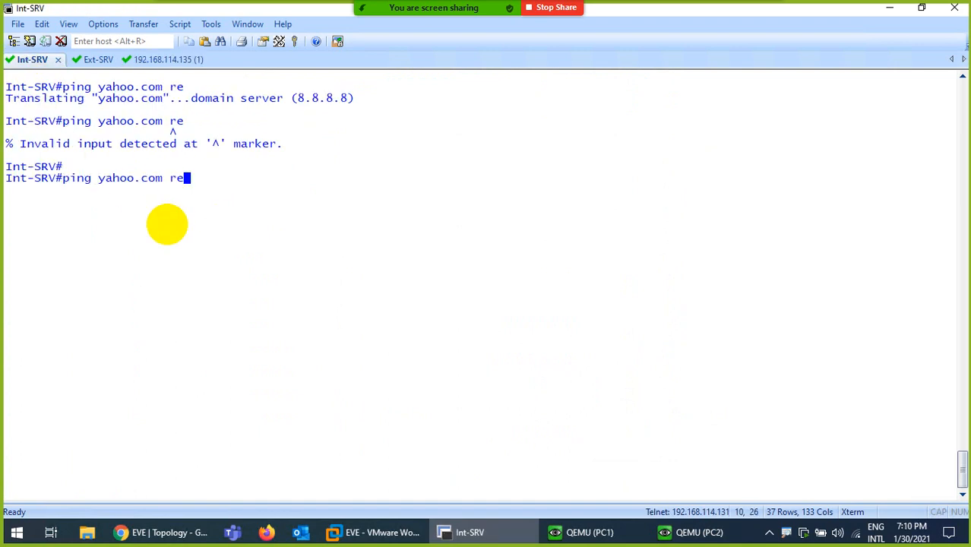
pyautogui.press('BackSpace')
pyautogui.press('BackSpace')
pyautogui.press('Return')
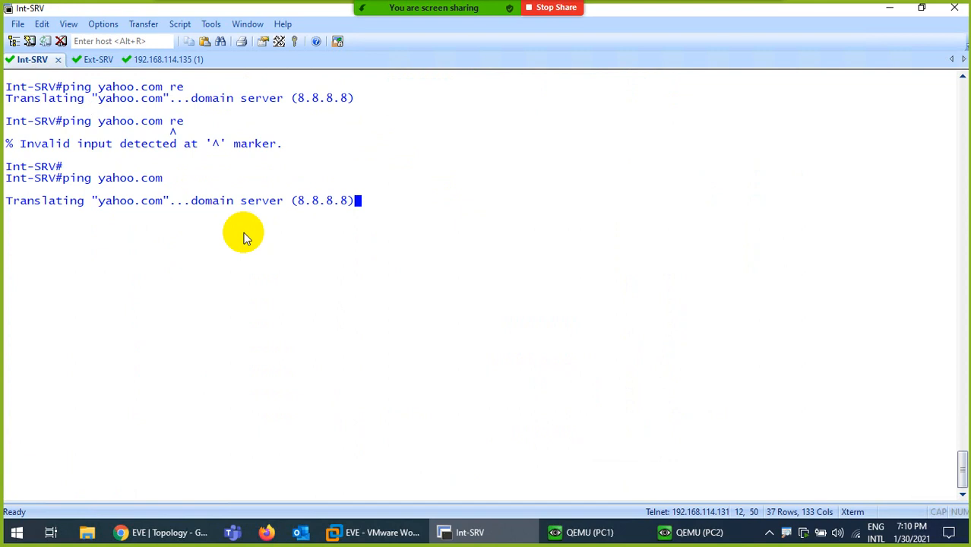
# Reload the Google page in PC1's browser and start pinging 8.8.8.8 from PC2's terminal.
pyautogui.click(562, 532)
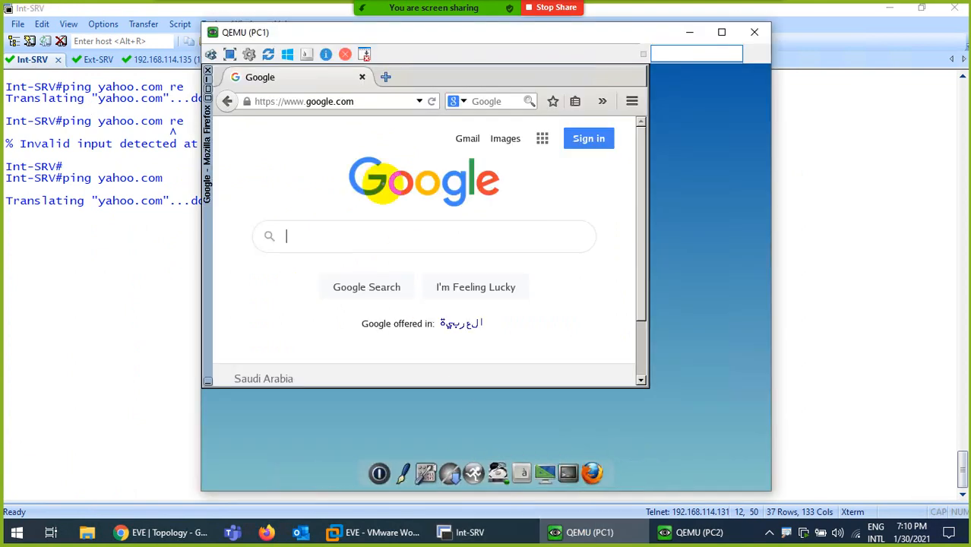
pyautogui.click(432, 101)
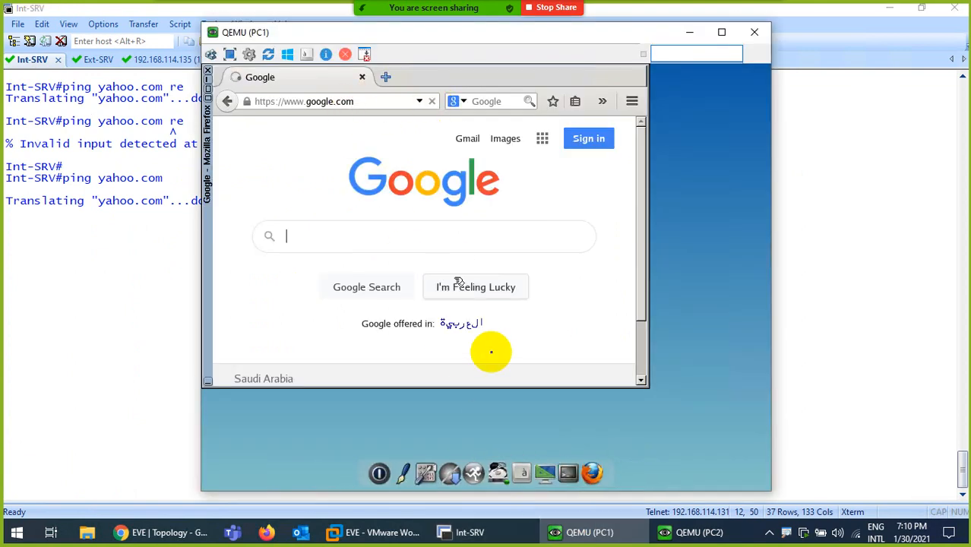
pyautogui.click(692, 532)
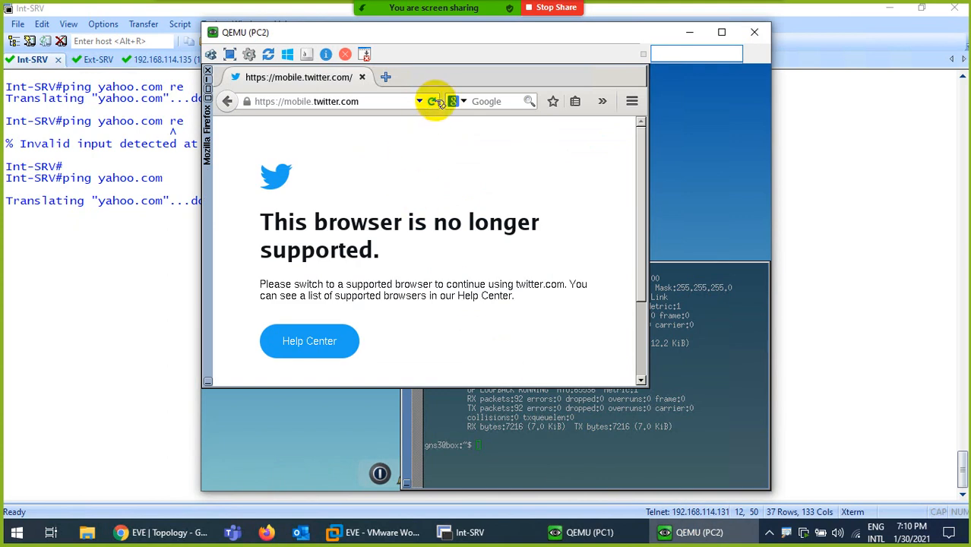
pyautogui.click(586, 451)
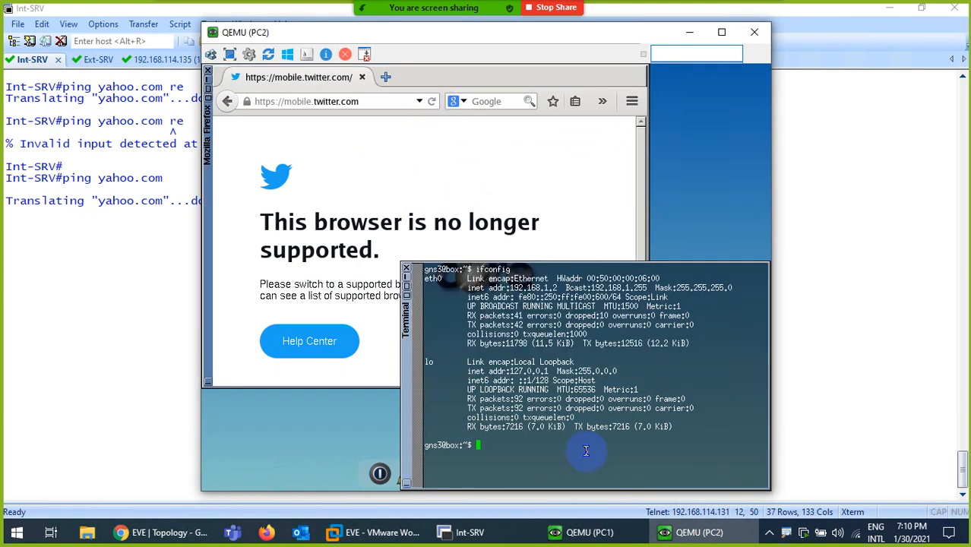
pyautogui.write('ping 8.8.8.8')
pyautogui.press('Return')
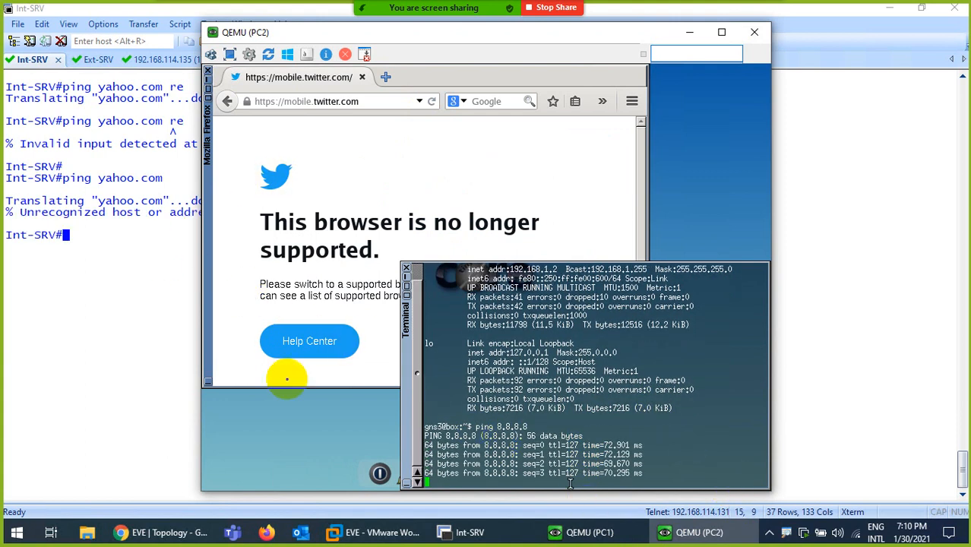
# Ping 8.8.8.8 instead of yahoo.com from the Int-SRV console.
pyautogui.click(104, 300)
pyautogui.press('Up')
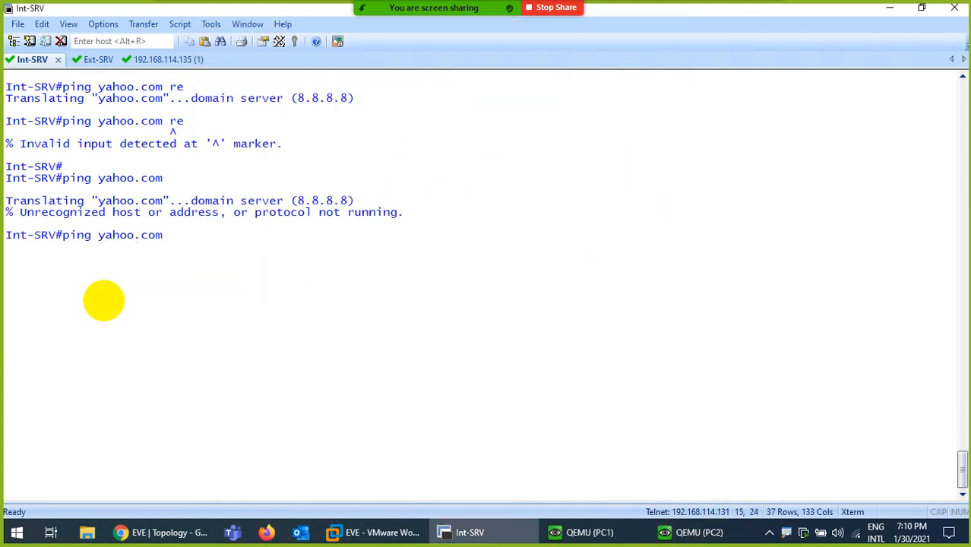
pyautogui.press('BackSpace')
pyautogui.press('BackSpace')
pyautogui.press('BackSpace')
pyautogui.press('BackSpace')
pyautogui.press('BackSpace')
pyautogui.press('BackSpace')
pyautogui.write('8.8.8.8')
pyautogui.press('Return')
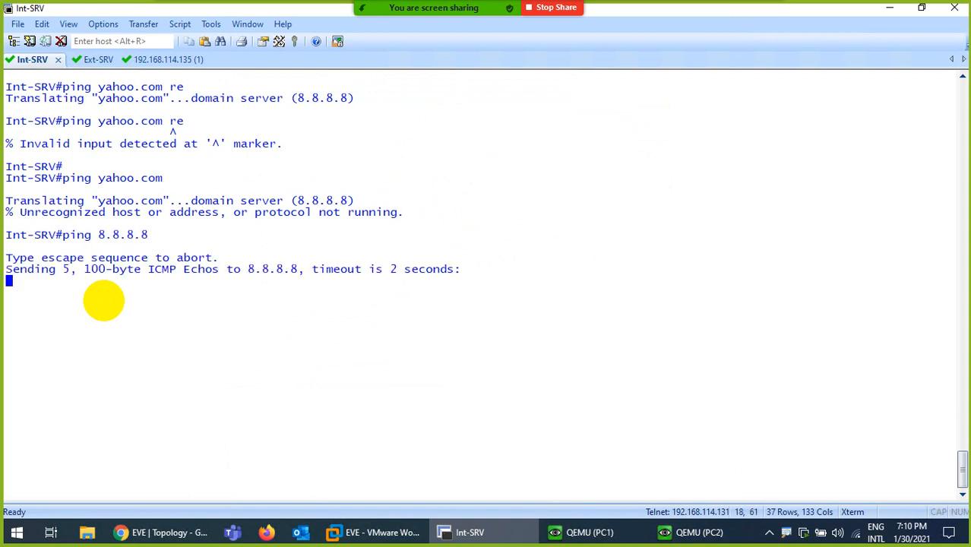
# Check PC2's ping and list the firewall's sessions with "show session all" in the 192.168.114.135 console.
pyautogui.click(688, 534)
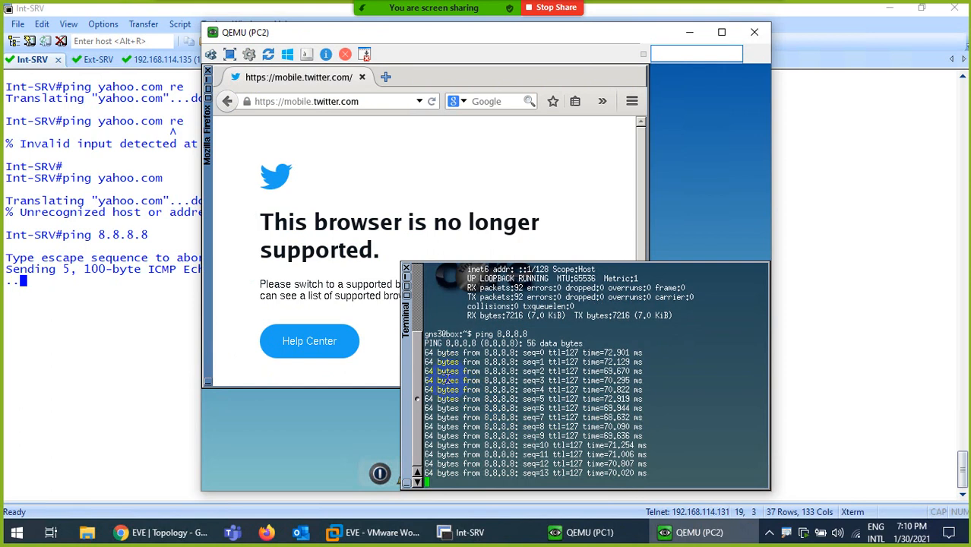
pyautogui.click(160, 59)
pyautogui.press('Up')
pyautogui.press('Return')
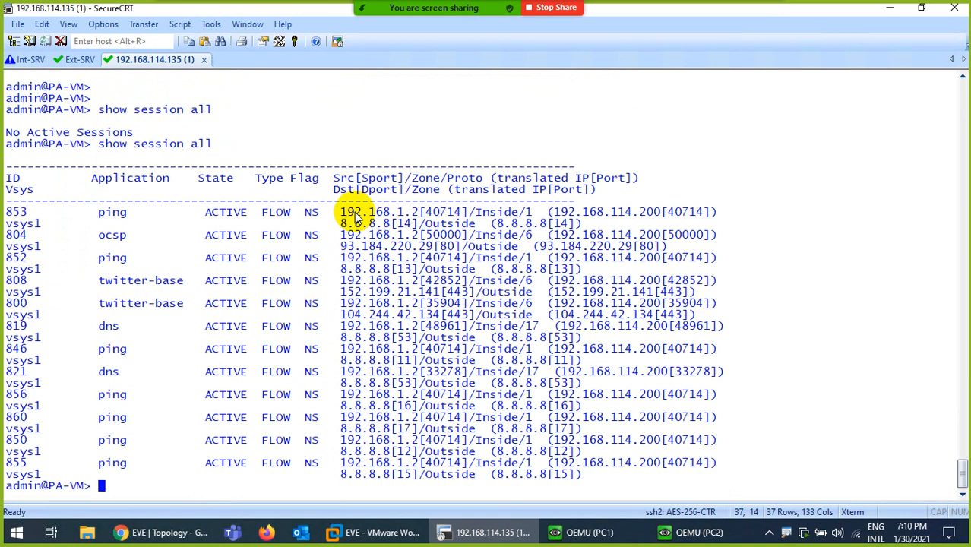
# Examine the source address and translated IP of the first ping session in the table and compare them with PC2.
pyautogui.moveTo(340, 213); pyautogui.dragTo(379, 217)
pyautogui.click(701, 533)
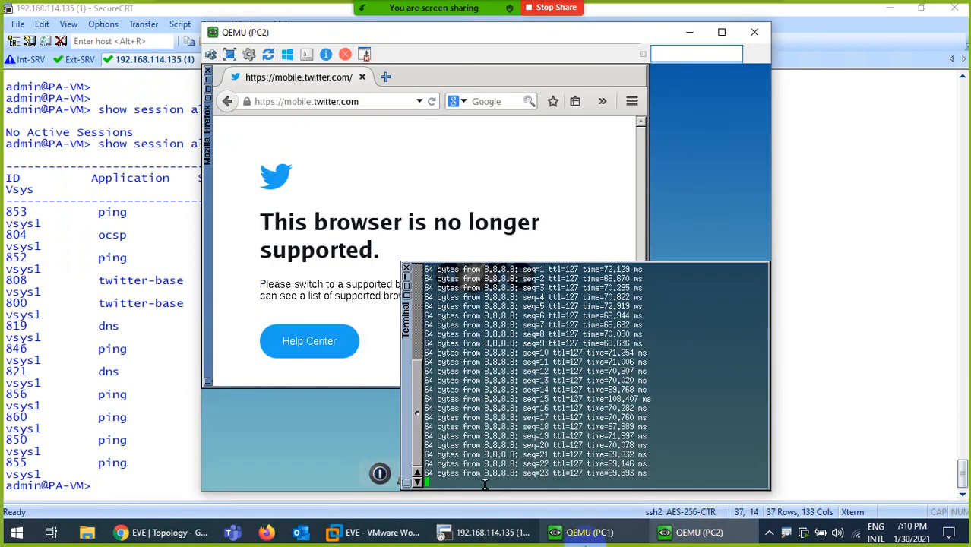
pyautogui.click(692, 538)
pyautogui.moveTo(106, 224); pyautogui.dragTo(169, 223)
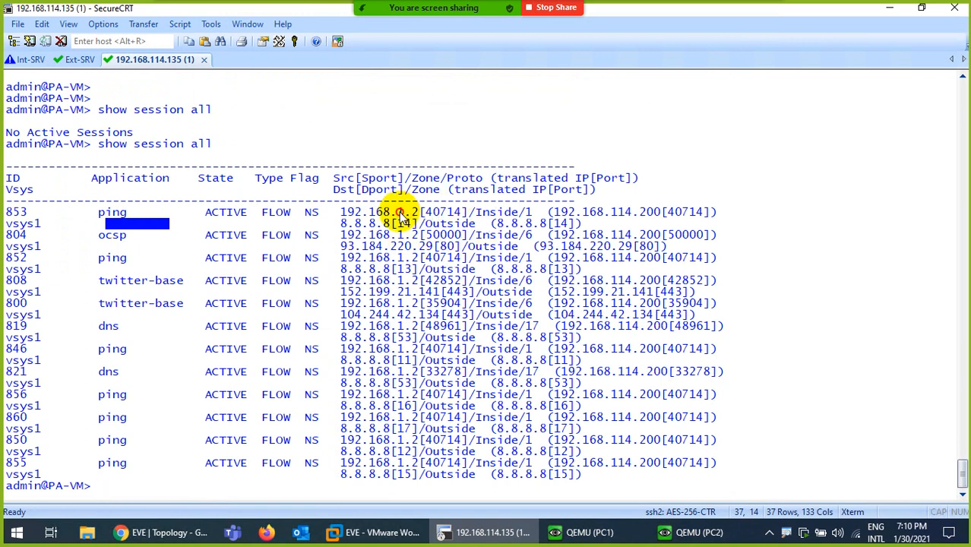
pyautogui.moveTo(395, 212); pyautogui.dragTo(425, 212)
pyautogui.moveTo(560, 212); pyautogui.dragTo(651, 225)
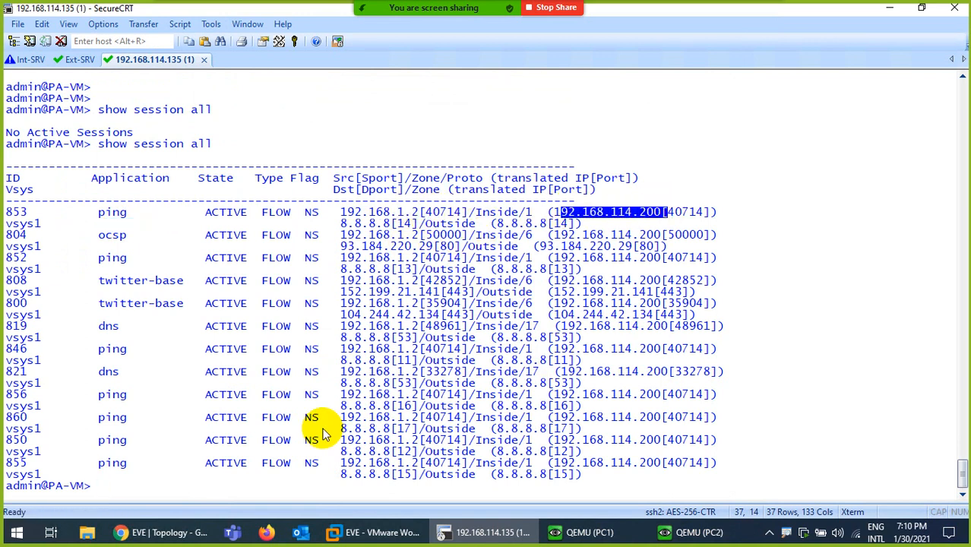
# Clear the firewall console screen and list the sessions again with "show session all".
pyautogui.hotkey('ctrl', 'l')
pyautogui.press('Return')
pyautogui.press('Up')
pyautogui.press('Return')
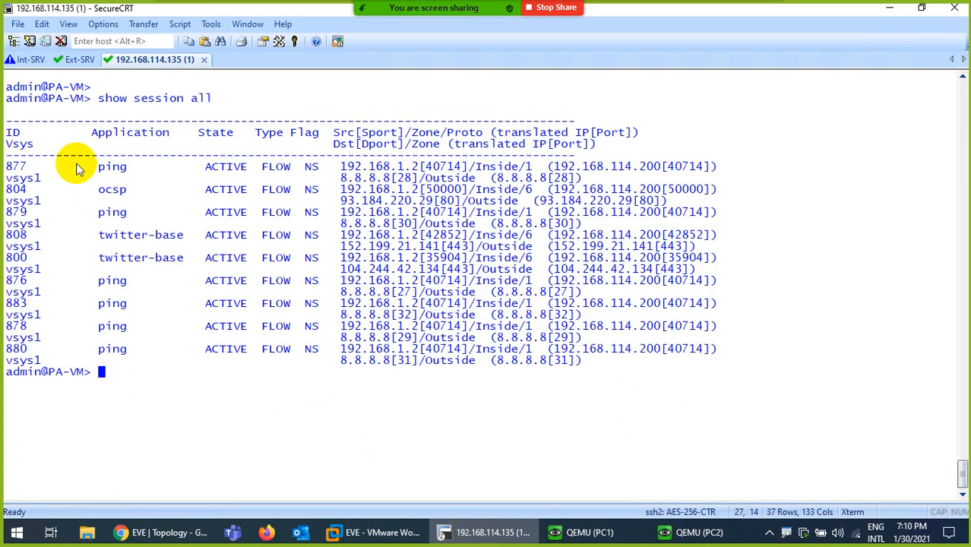
# Repeat the ping to 8.8.8.8 from the Int-SRV console.
pyautogui.click(32, 60)
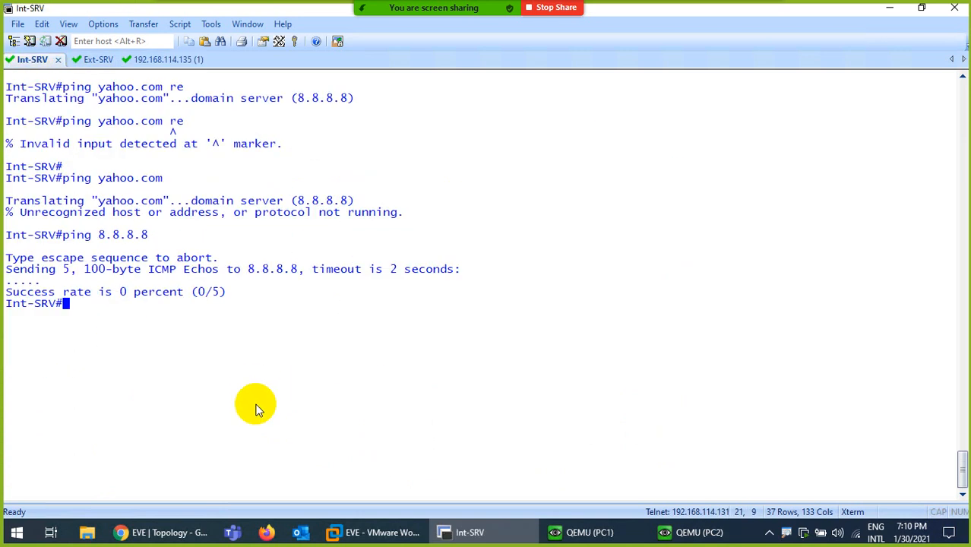
pyautogui.press('Up')
pyautogui.press('Return')
# Open a terminal on PC1 and ping 8.8.8.8 from it.
pyautogui.click(686, 534)
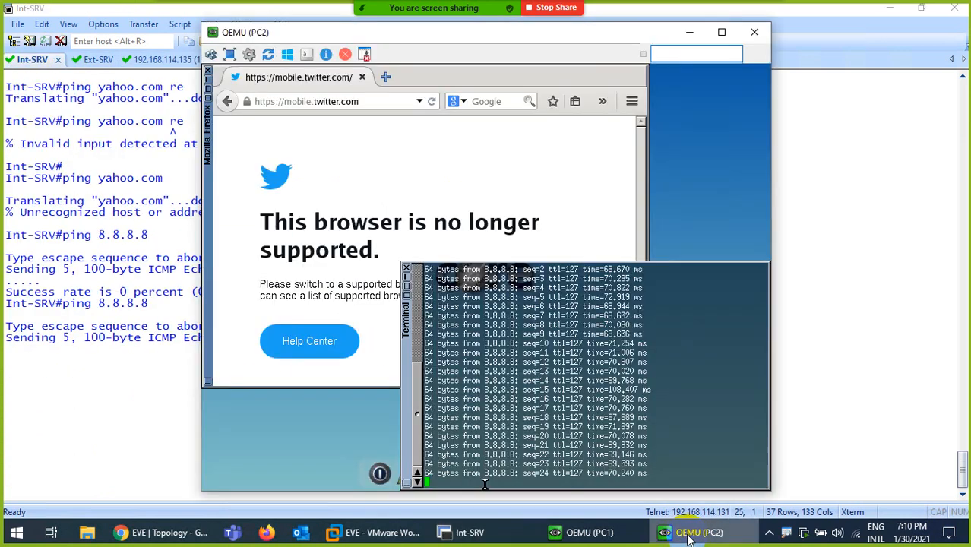
pyautogui.click(616, 540)
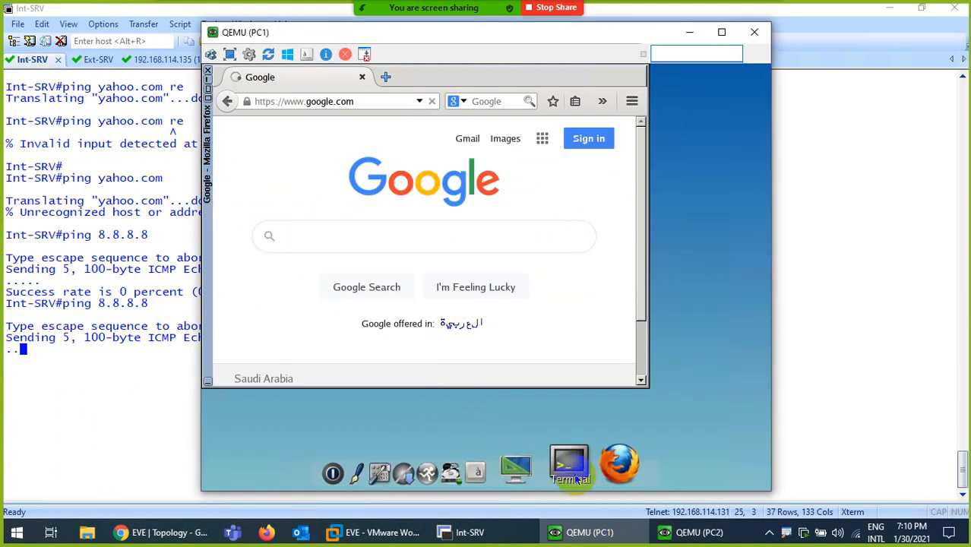
pyautogui.click(570, 467)
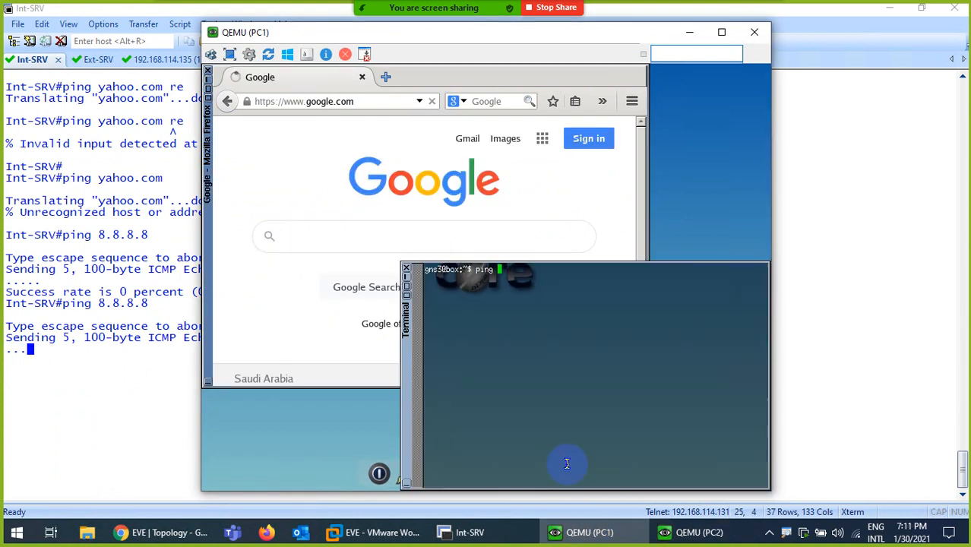
pyautogui.write('8.8.8.8')
pyautogui.press('Return')
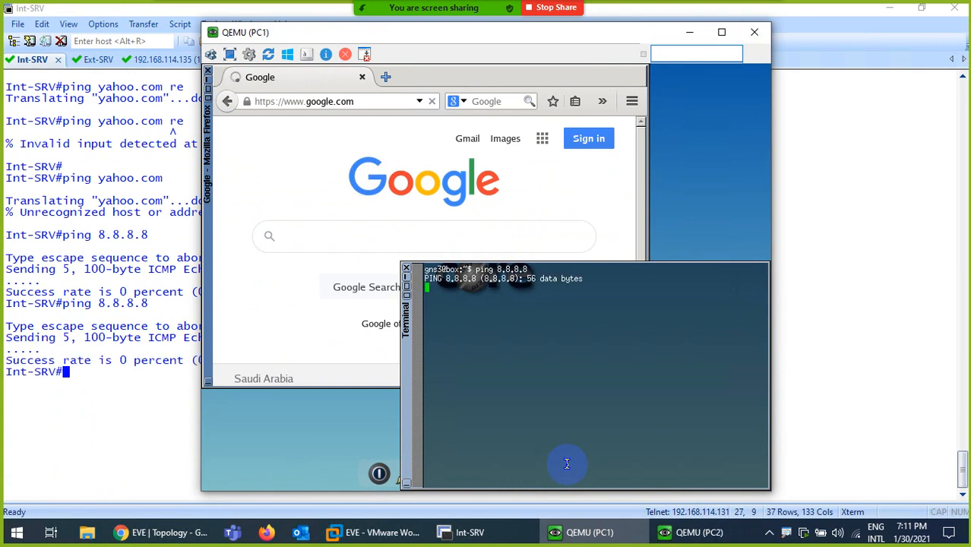
# Arrange the PC1 and PC2 windows side by side so both terminals can be watched.
pyautogui.click(693, 532)
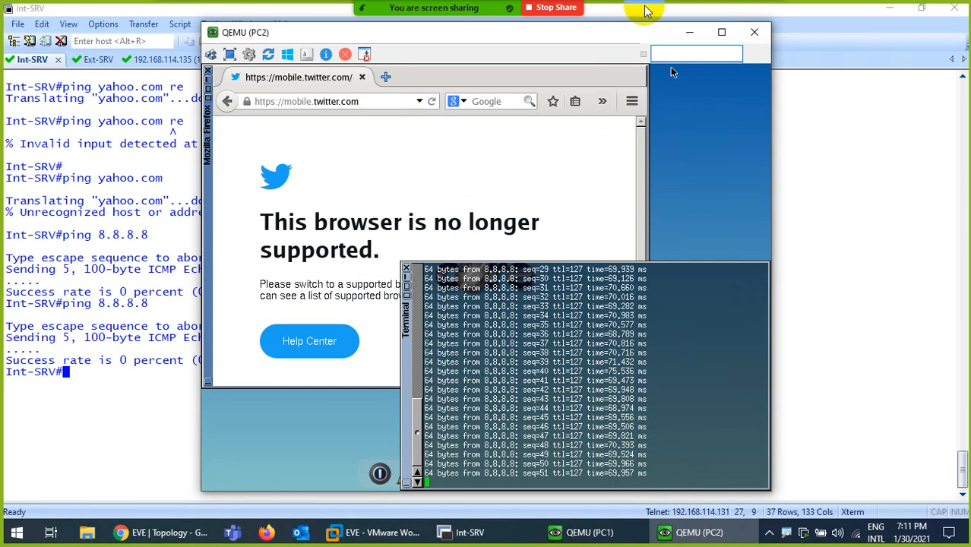
pyautogui.moveTo(623, 34); pyautogui.dragTo(959, 51)
pyautogui.click(757, 257)
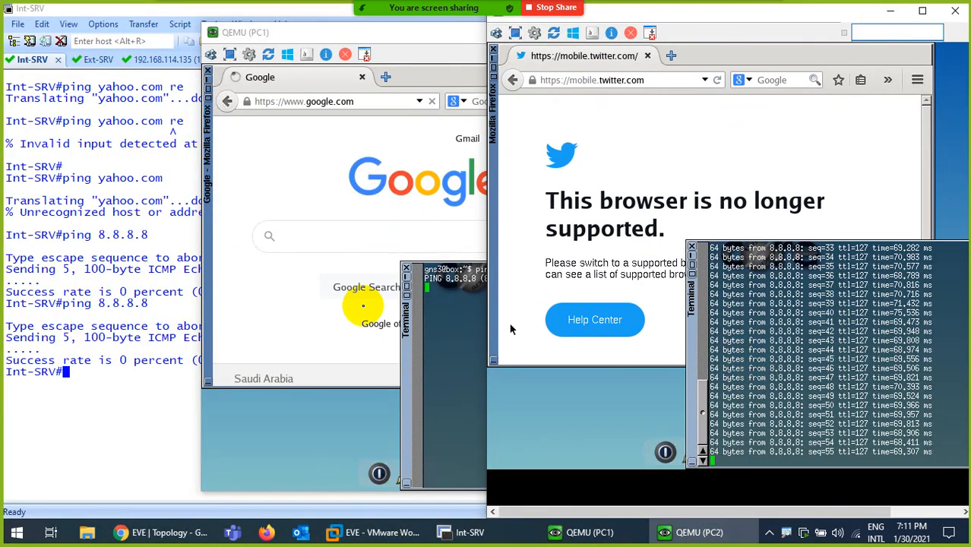
pyautogui.click(348, 37)
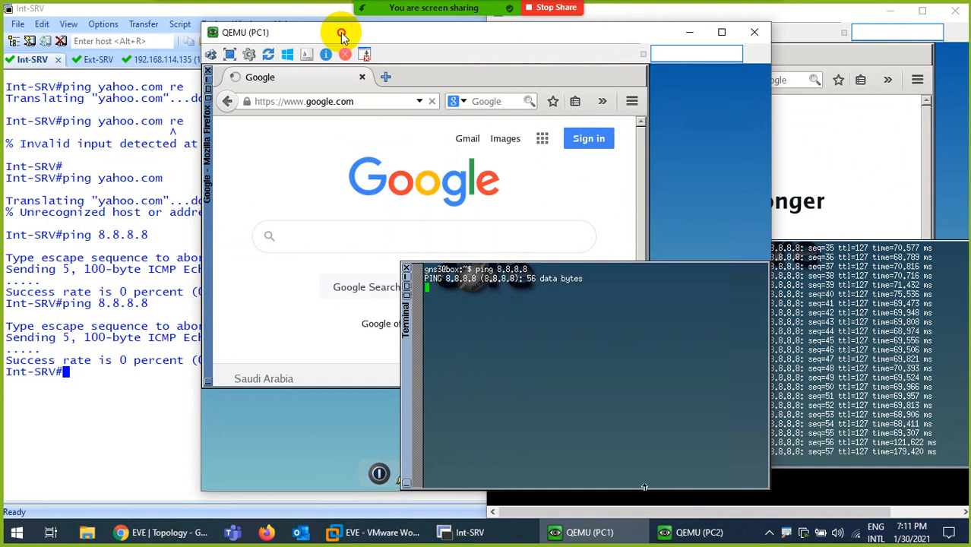
pyautogui.moveTo(348, 37); pyautogui.dragTo(199, 28)
# Stop the running ping to 8.8.8.8 in PC2's terminal.
pyautogui.click(842, 360)
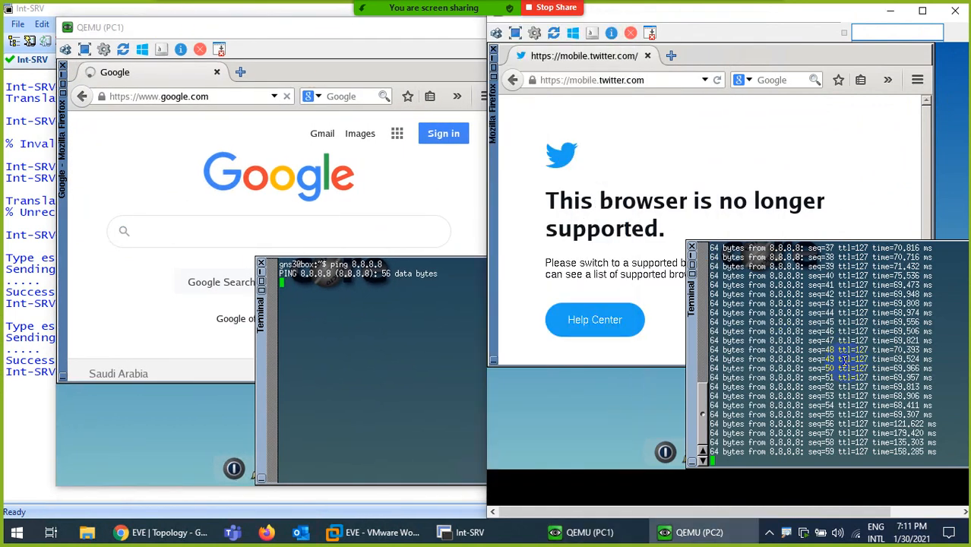
pyautogui.hotkey('ctrl', 'c')
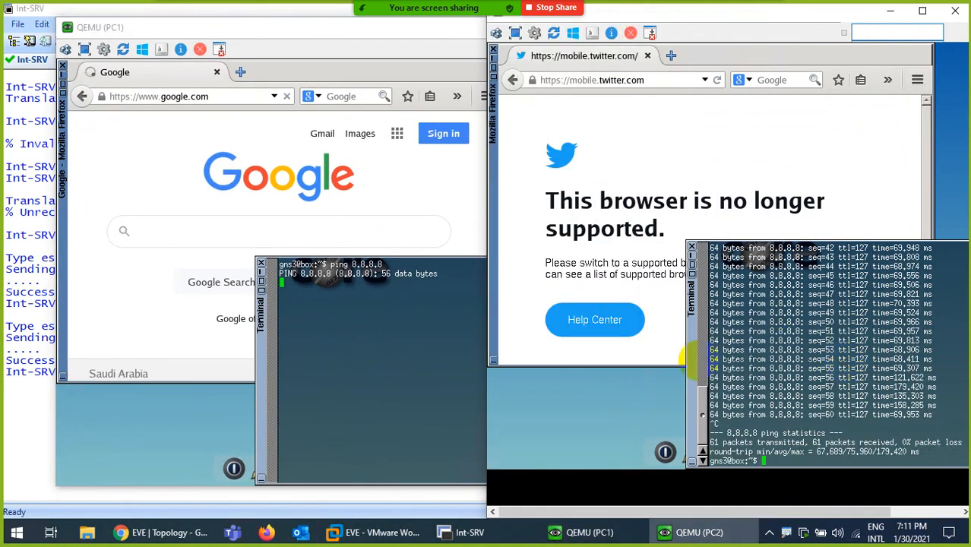
pyautogui.click(467, 342)
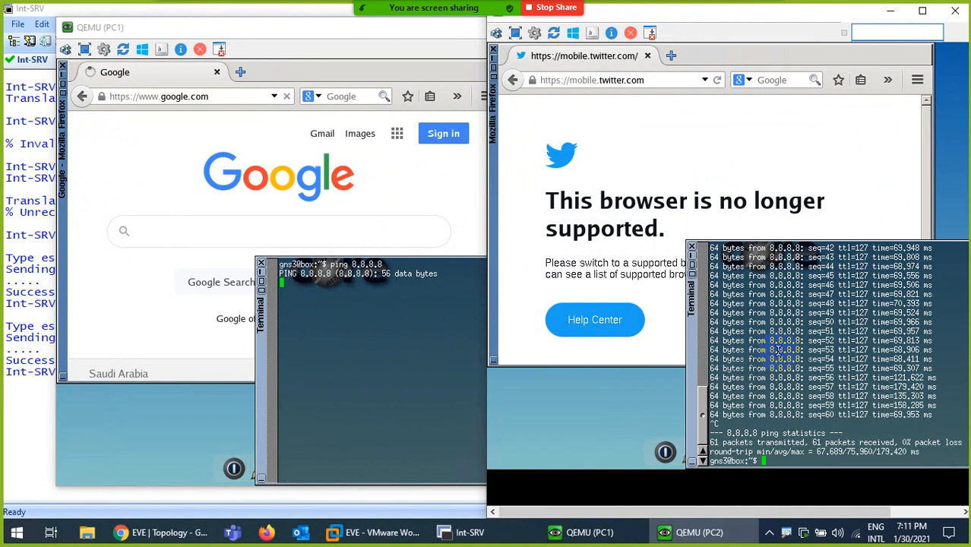
pyautogui.click(441, 323)
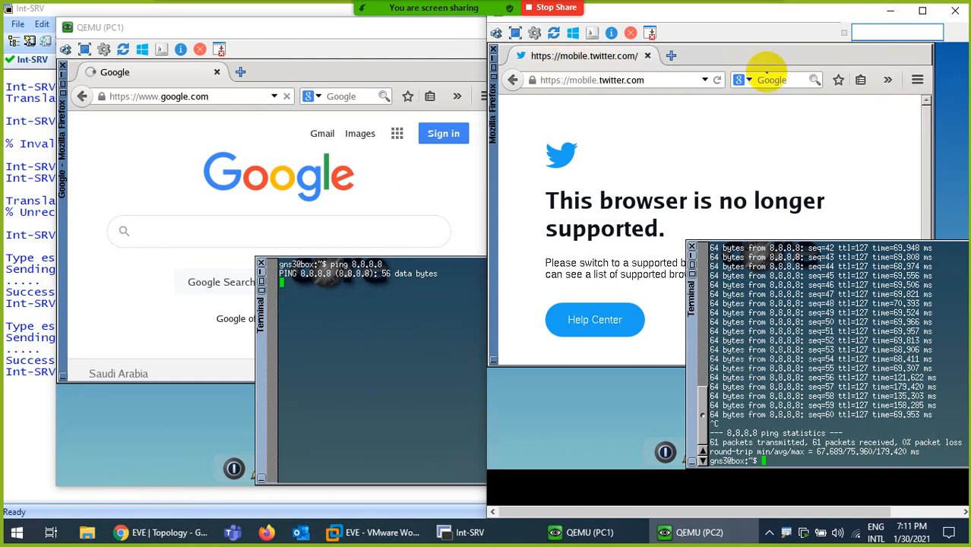
pyautogui.click(769, 317)
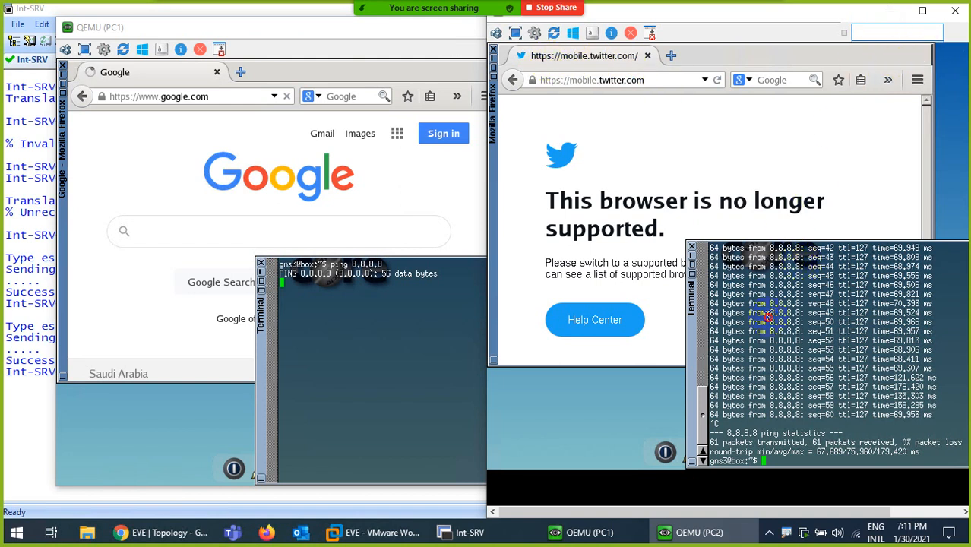
# Stop the ping in PC1's terminal and restart it to 8.8.8.8.
pyautogui.click(413, 349)
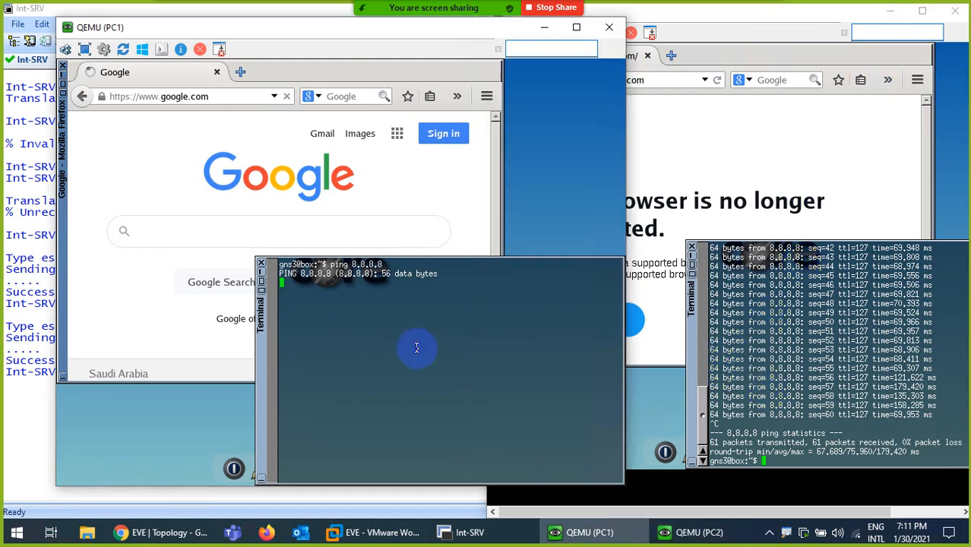
pyautogui.hotkey('ctrl', 'c')
pyautogui.press('Up')
pyautogui.press('Return')
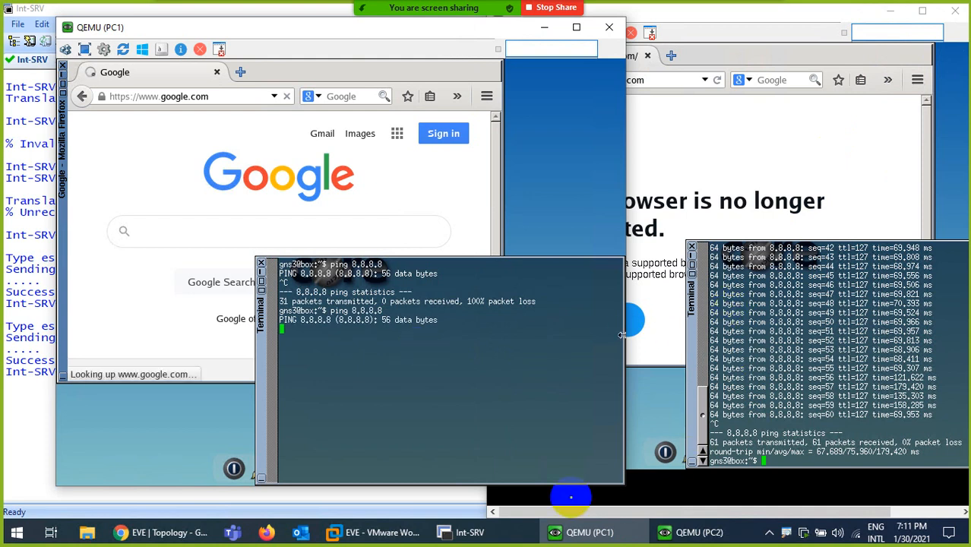
# Move the SecureCRT window beside PC1's terminal and clear all firewall sessions with "clear session all" in the 192.168.114.135 console.
pyautogui.click(473, 532)
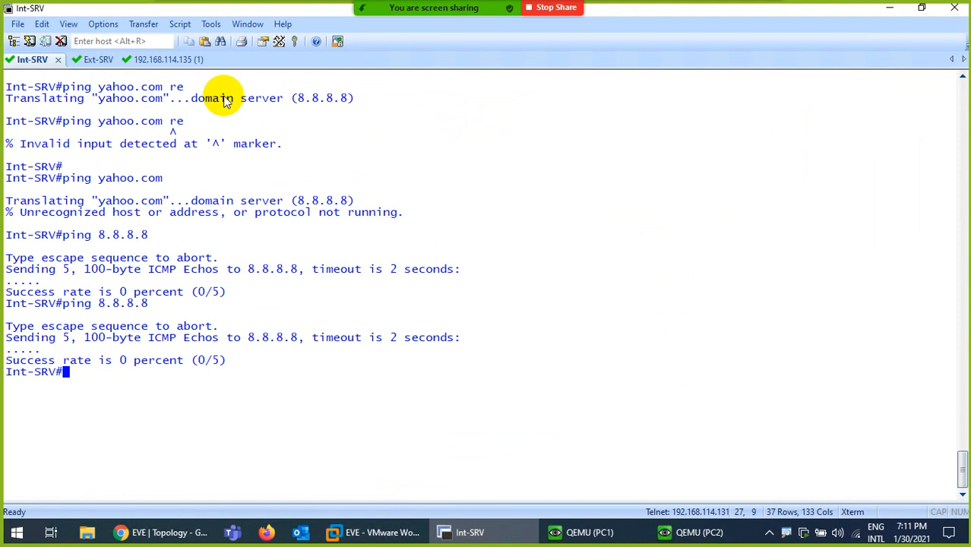
pyautogui.moveTo(160, 12); pyautogui.dragTo(715, 48)
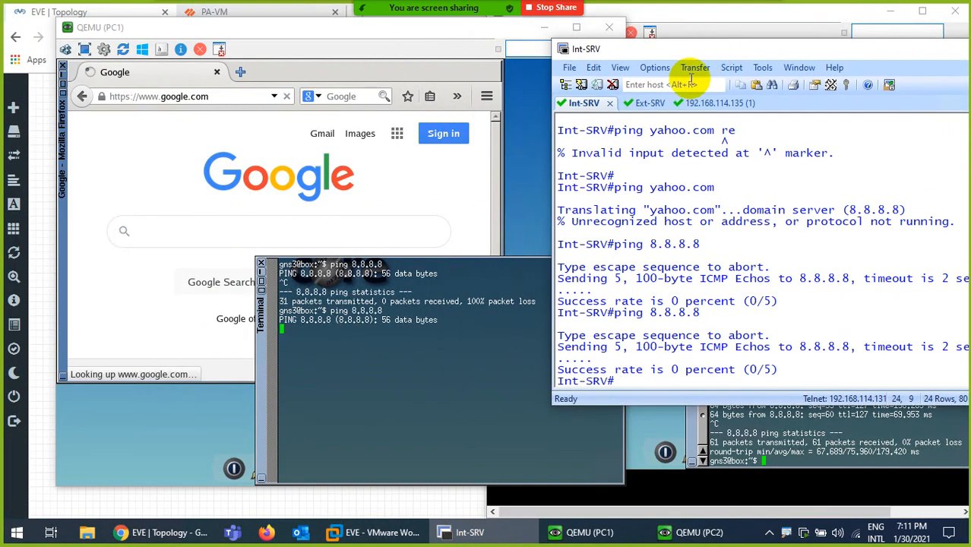
pyautogui.click(699, 107)
pyautogui.write('cle')
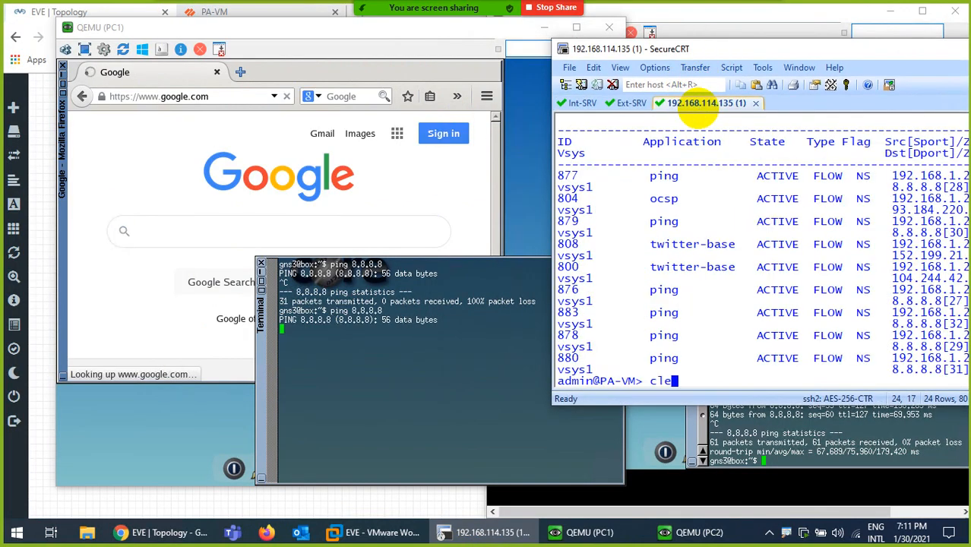
pyautogui.write('ar session ')
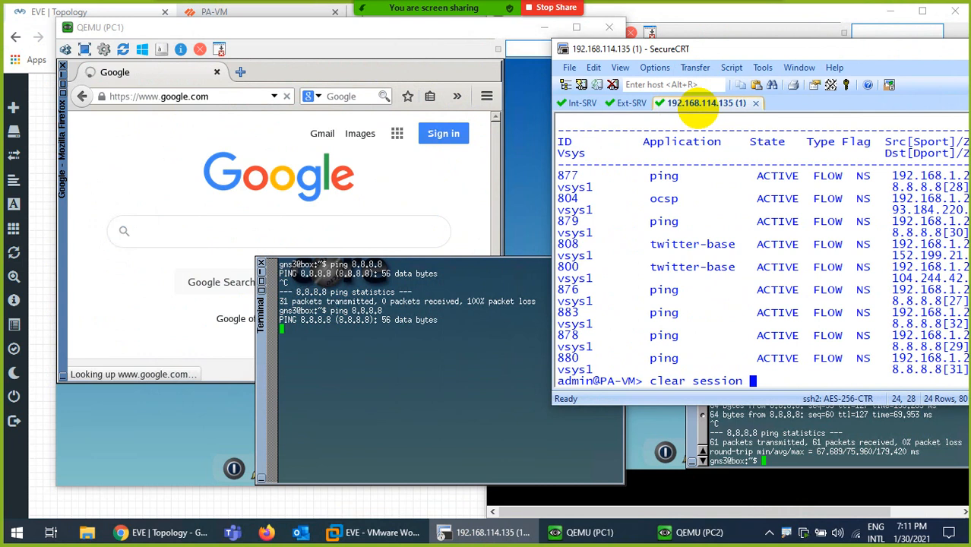
pyautogui.write('all')
pyautogui.press('Return')
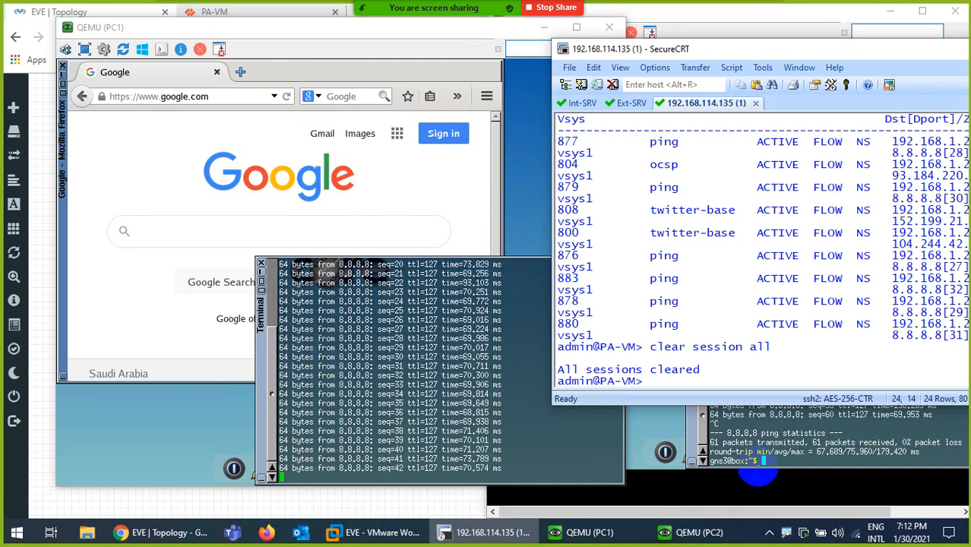
# Run the ping to 8.8.8.8 again from PC2's terminal while PC1's ping keeps running.
pyautogui.click(693, 531)
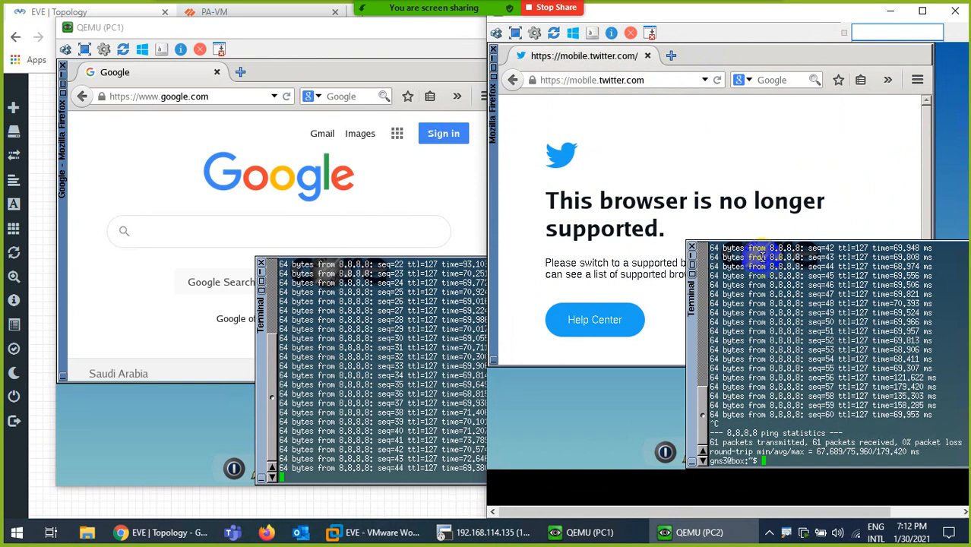
pyautogui.press('Up')
pyautogui.press('Return')
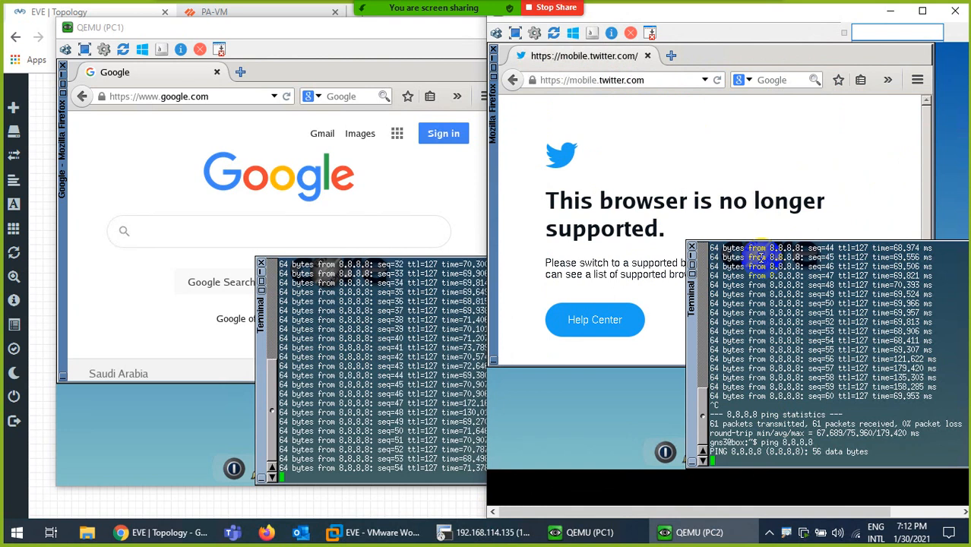
# Switch to the PA-VM web interface and add 192.168.114.201 as a translated source address in the DynamicIP NAT rule.
pyautogui.click(163, 530)
pyautogui.click(242, 12)
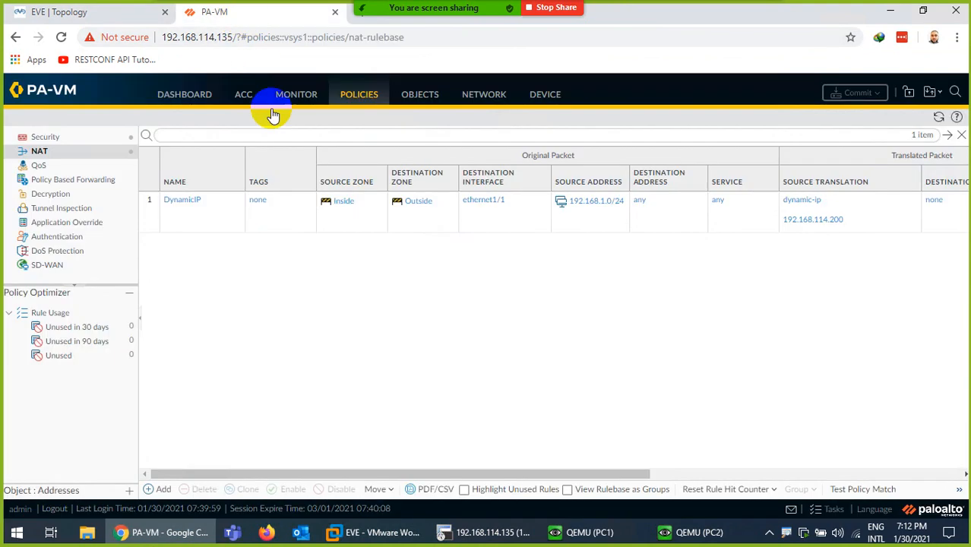
pyautogui.click(186, 201)
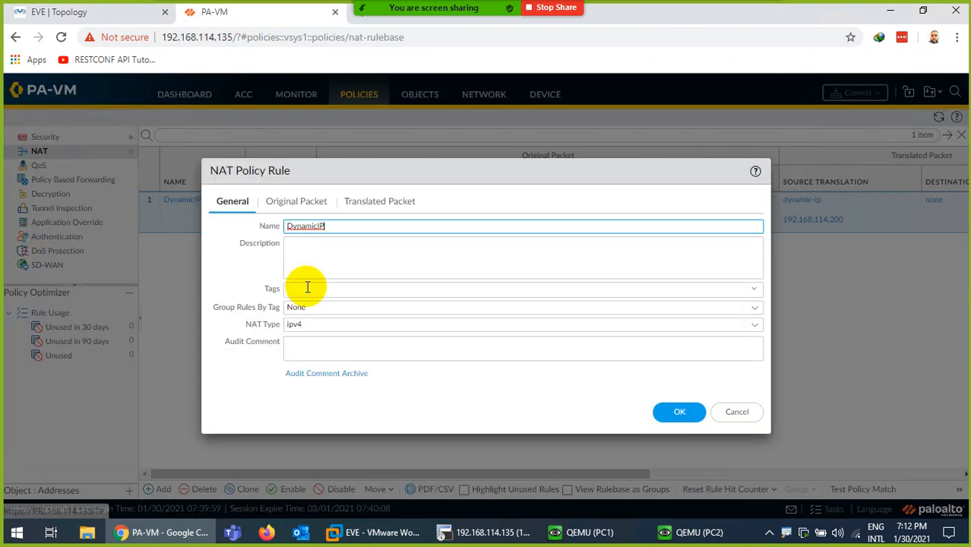
pyautogui.click(369, 199)
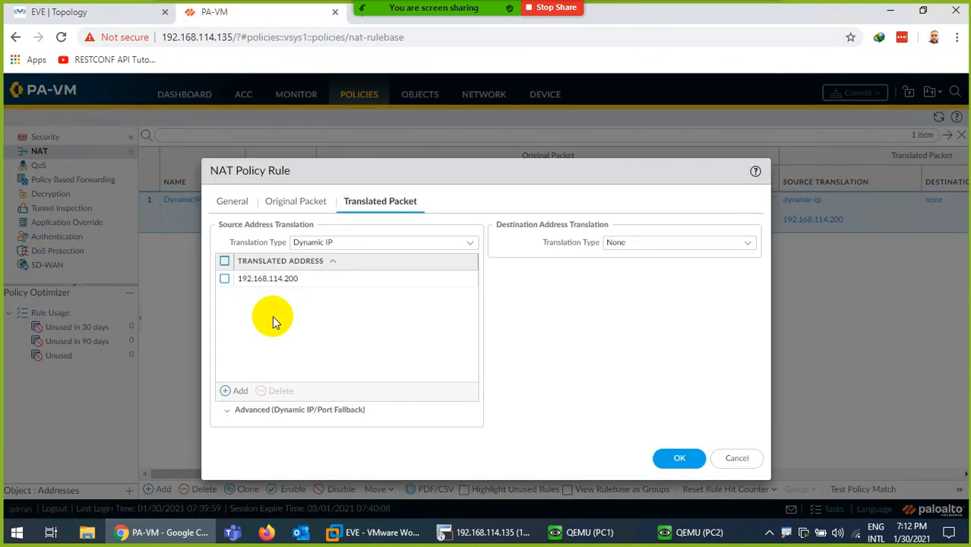
pyautogui.click(236, 392)
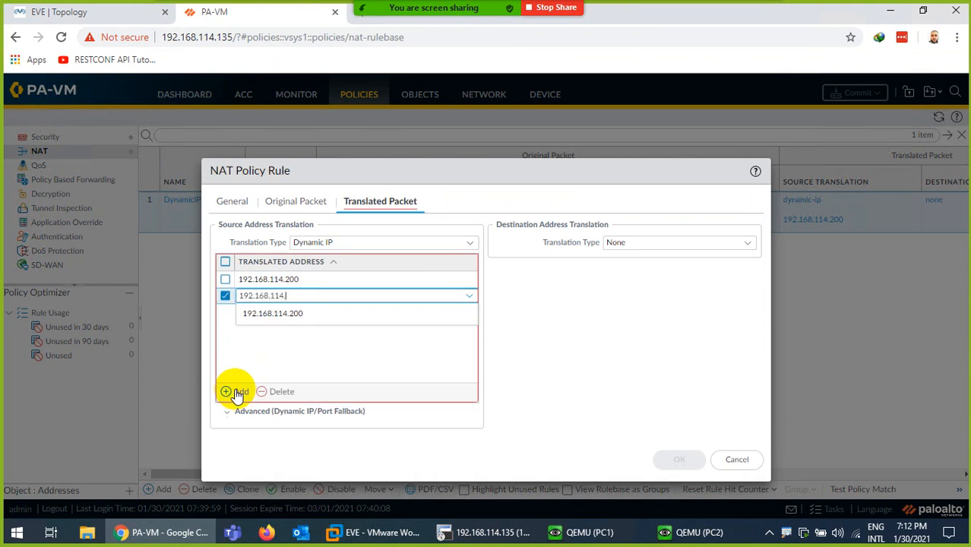
pyautogui.click(288, 364)
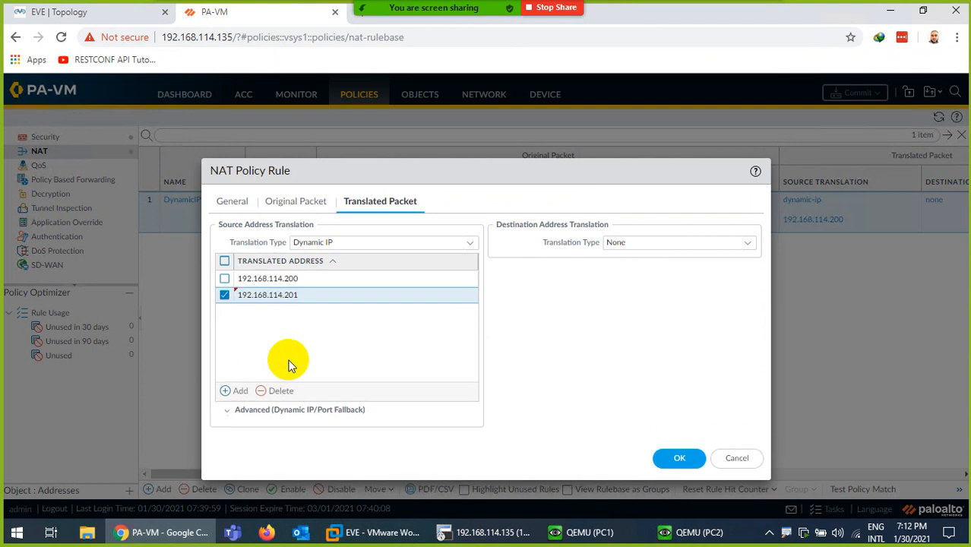
pyautogui.click(670, 459)
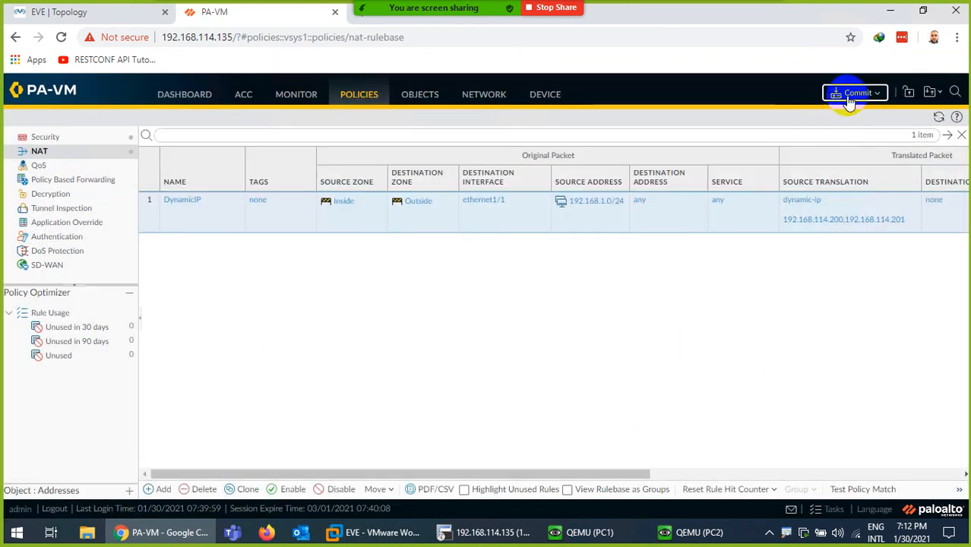
# Commit the NAT change and check the commit progress and the running pings on PC2 and PC1.
pyautogui.click(850, 93)
pyautogui.click(610, 453)
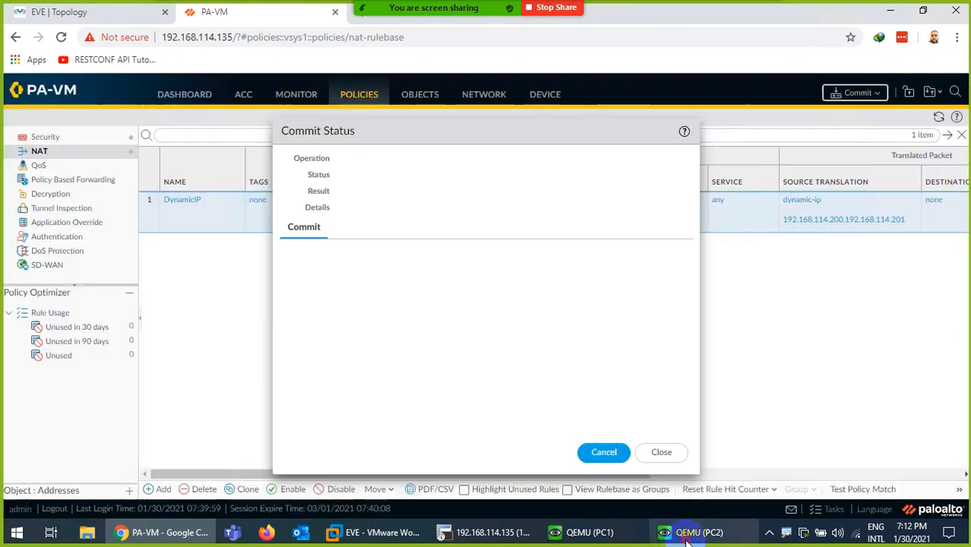
pyautogui.click(690, 532)
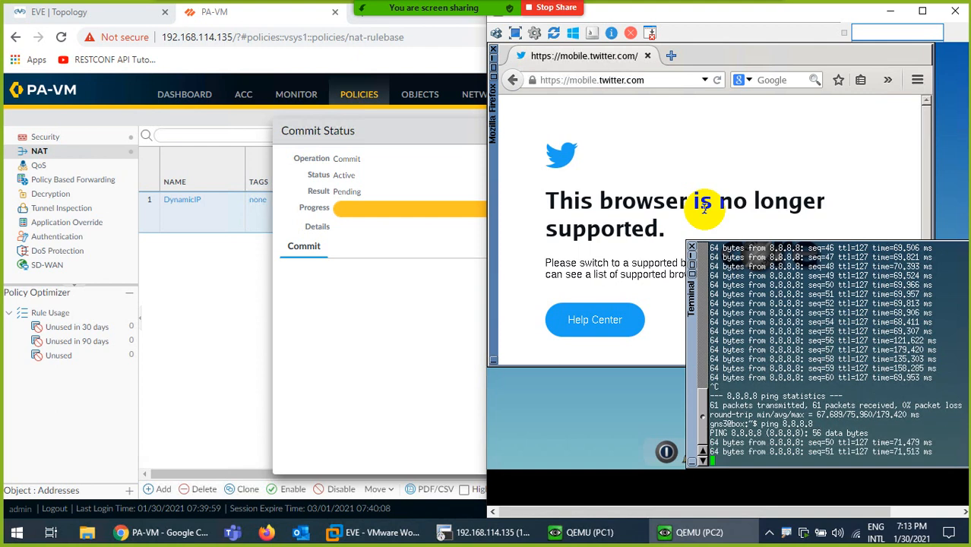
pyautogui.click(332, 357)
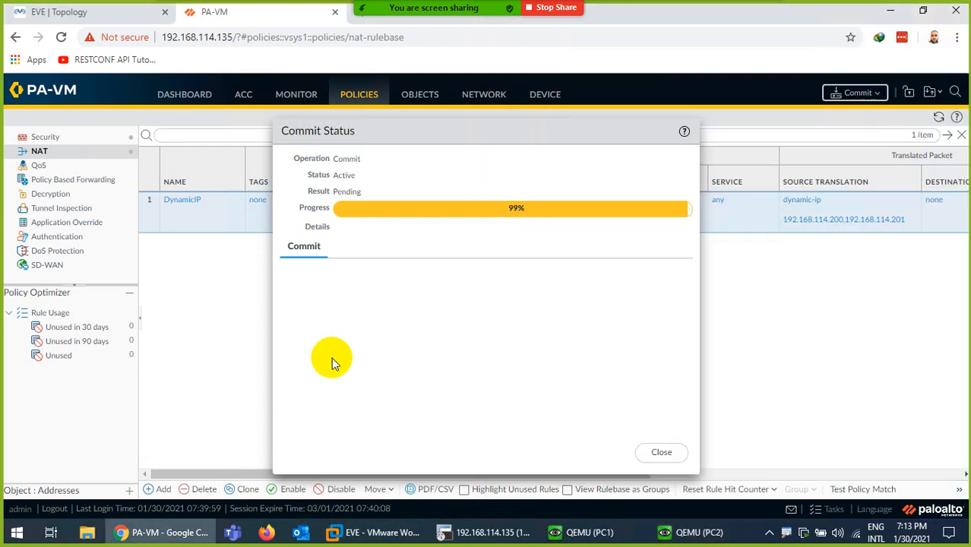
pyautogui.click(648, 531)
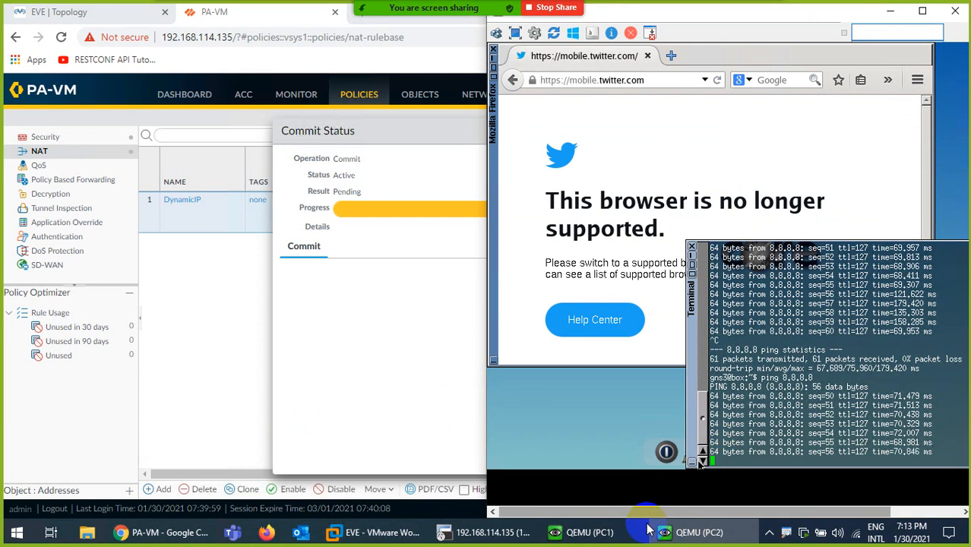
pyautogui.click(601, 532)
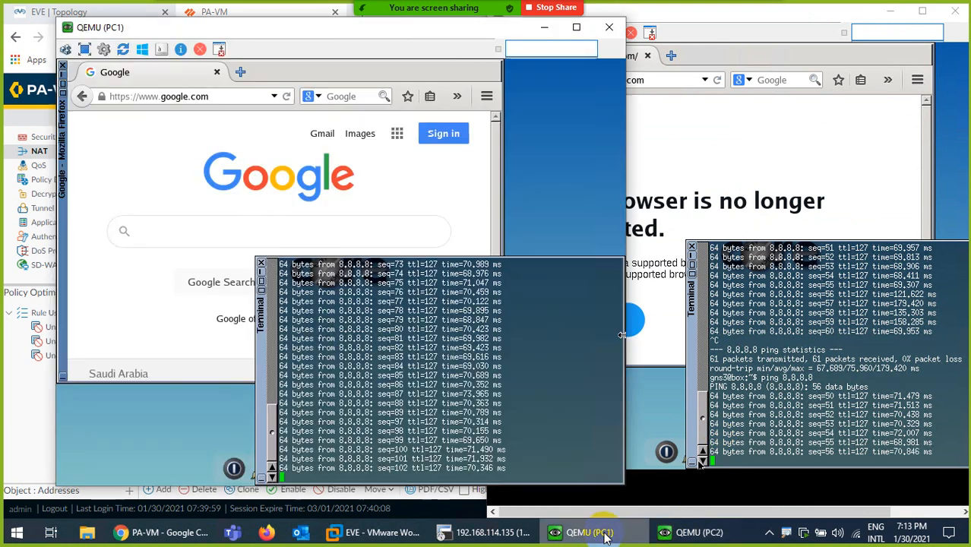
# Switch to the Int-SRV session in SecureCRT, clear its screen and ping 8.8.8.8.
pyautogui.click(458, 536)
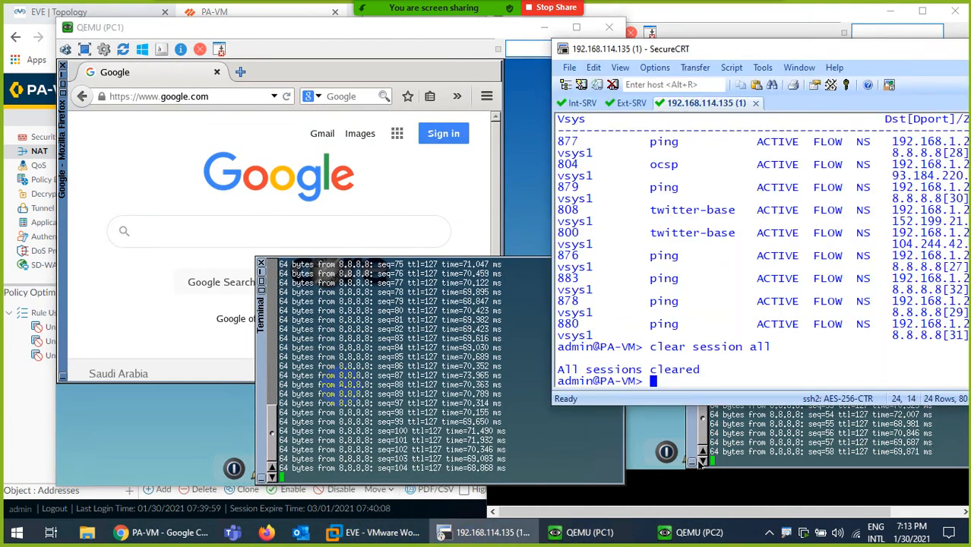
pyautogui.click(584, 105)
pyautogui.hotkey('ctrl', 'l')
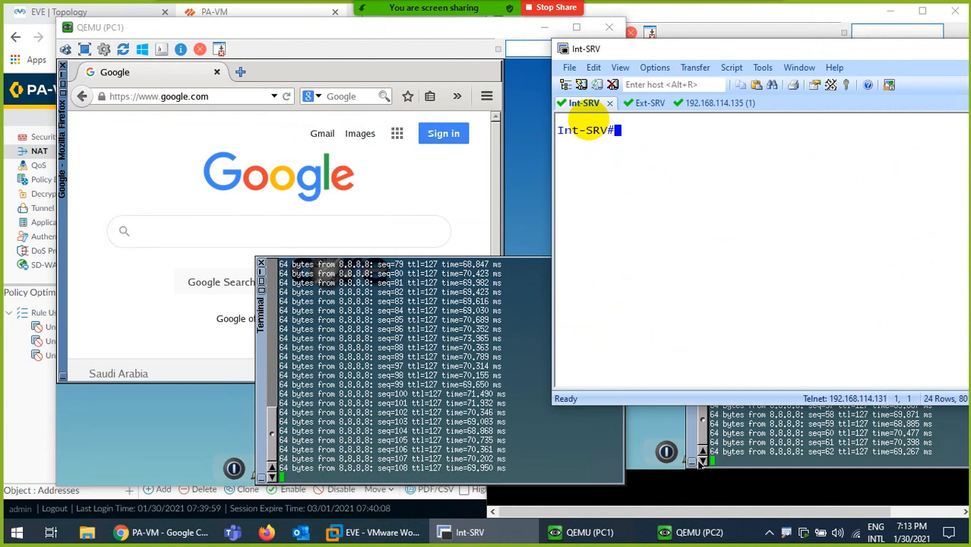
pyautogui.write('ping 8.8.8.8')
pyautogui.press('Return')
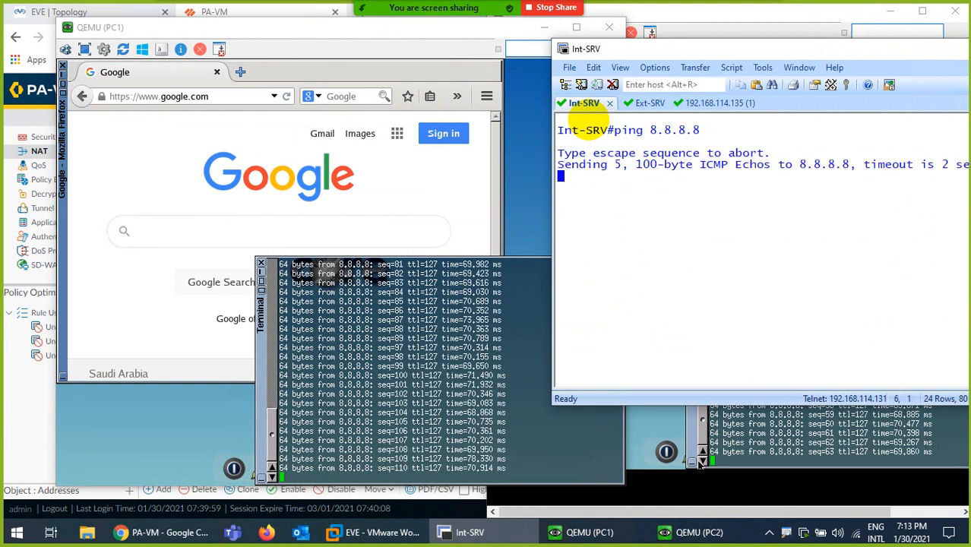
# Stop the running ping in PC1's terminal and repeat the ping to 8.8.8.8 from Int-SRV.
pyautogui.click(400, 438)
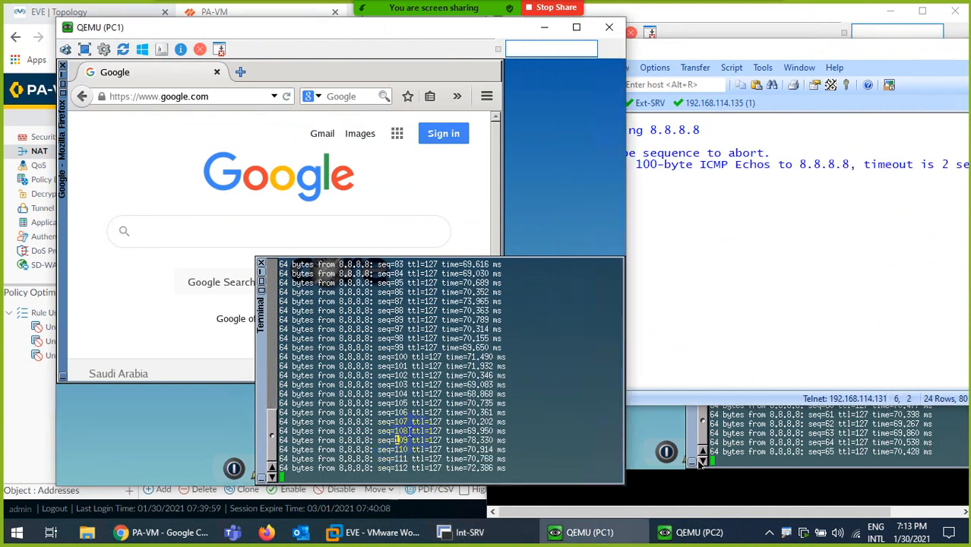
pyautogui.hotkey('ctrl', 'c')
pyautogui.click(774, 335)
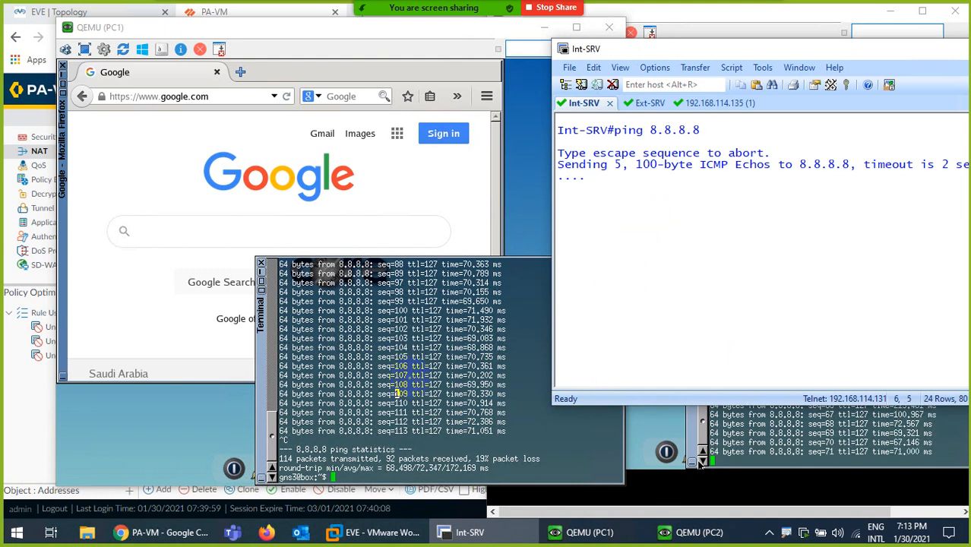
pyautogui.press('Up')
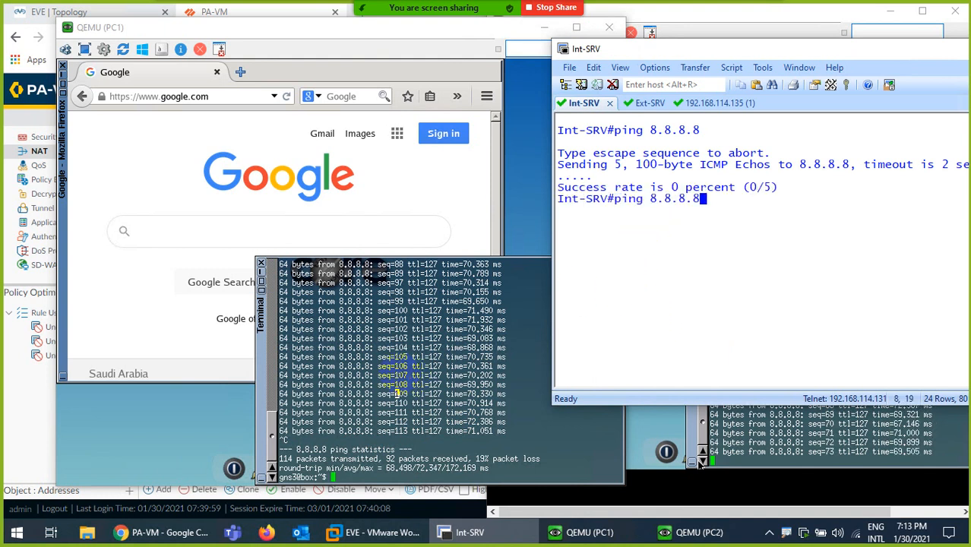
pyautogui.press('Return')
# Run "ping 8.8.8.8 repeat 100" in the Int-SRV console.
pyautogui.press('Up')
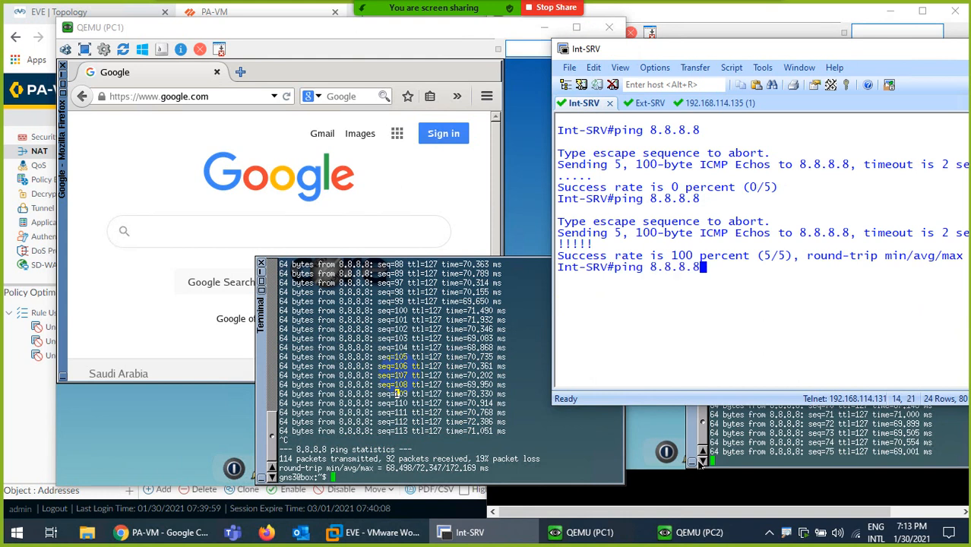
pyautogui.write('re')
pyautogui.press('Tab')
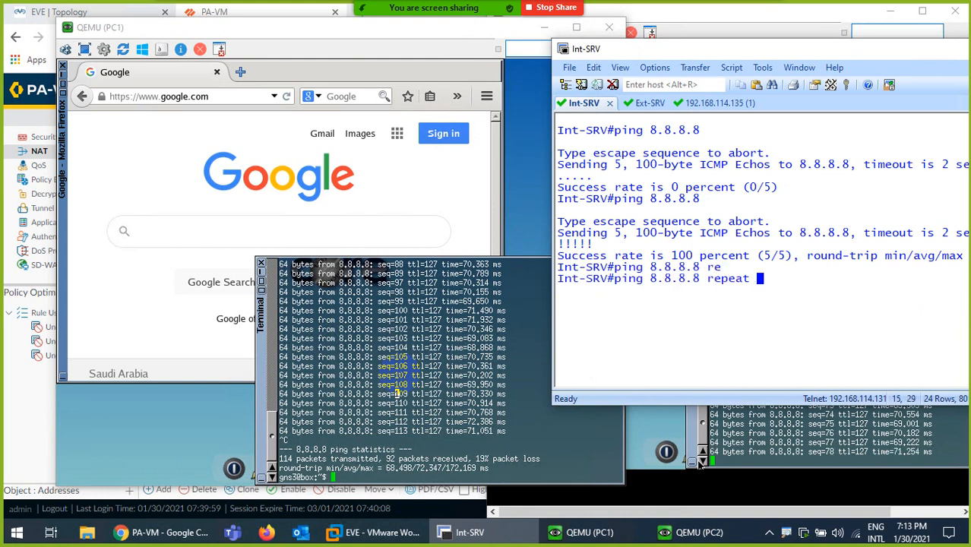
pyautogui.write('100')
pyautogui.press('Return')
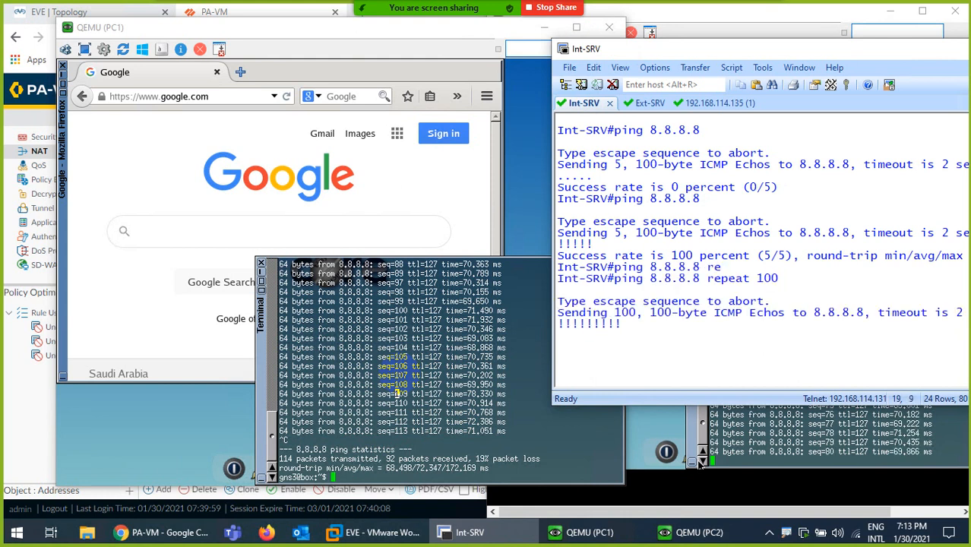
# Restart the ping to 8.8.8.8 in PC1's terminal while Int-SRV is pinging.
pyautogui.hotkey('alt', 'Tab')
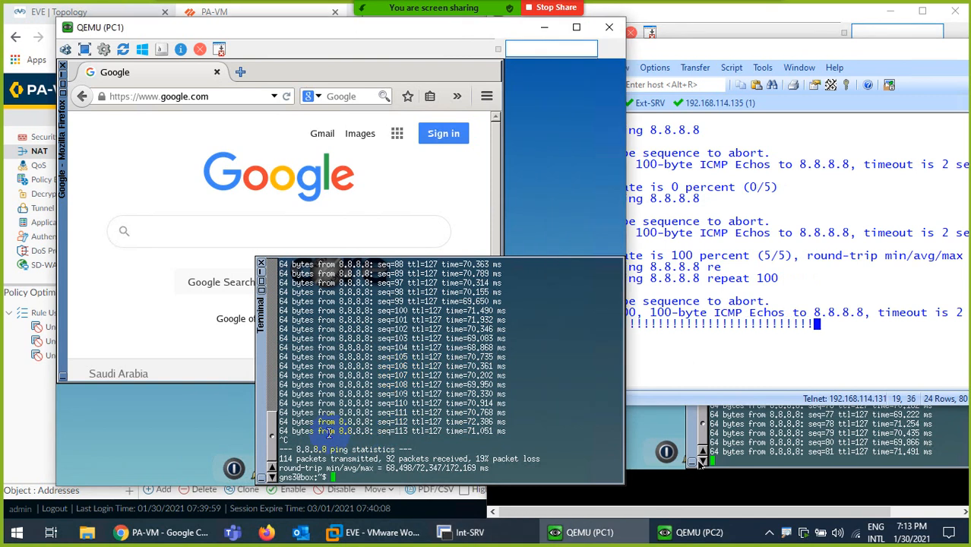
pyautogui.press('Up')
pyautogui.press('Return')
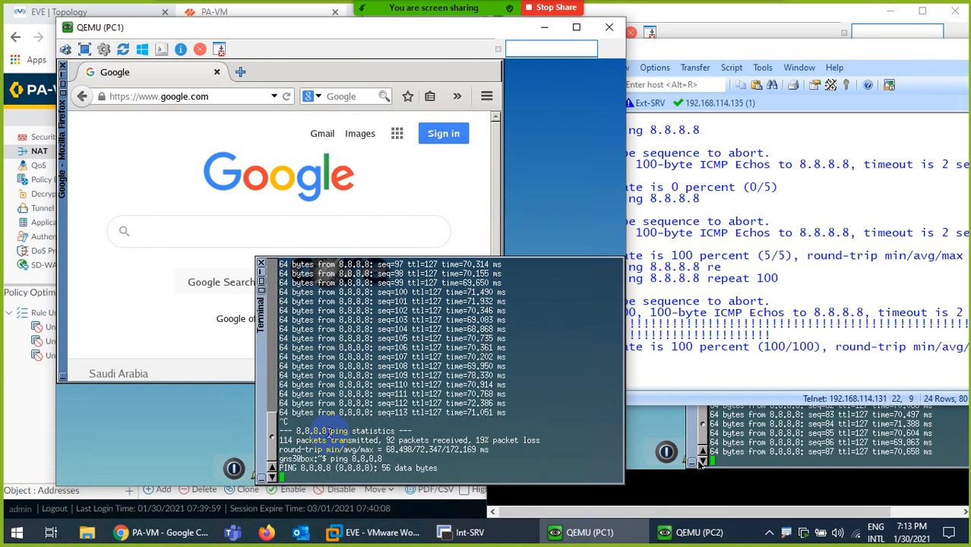
# Return to the PA-VM web interface, close the commit status and open the DynamicIP rule's translated packet settings.
pyautogui.click(190, 532)
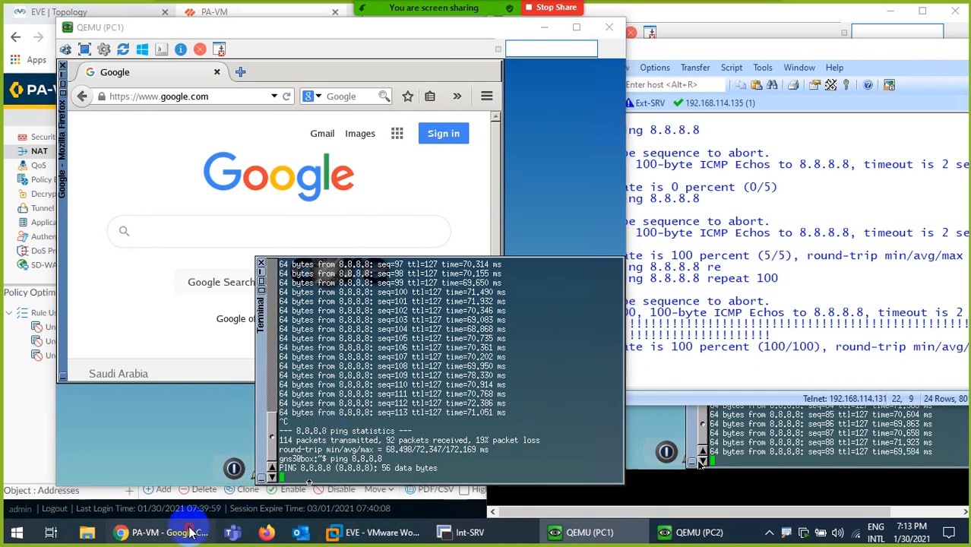
pyautogui.click(658, 452)
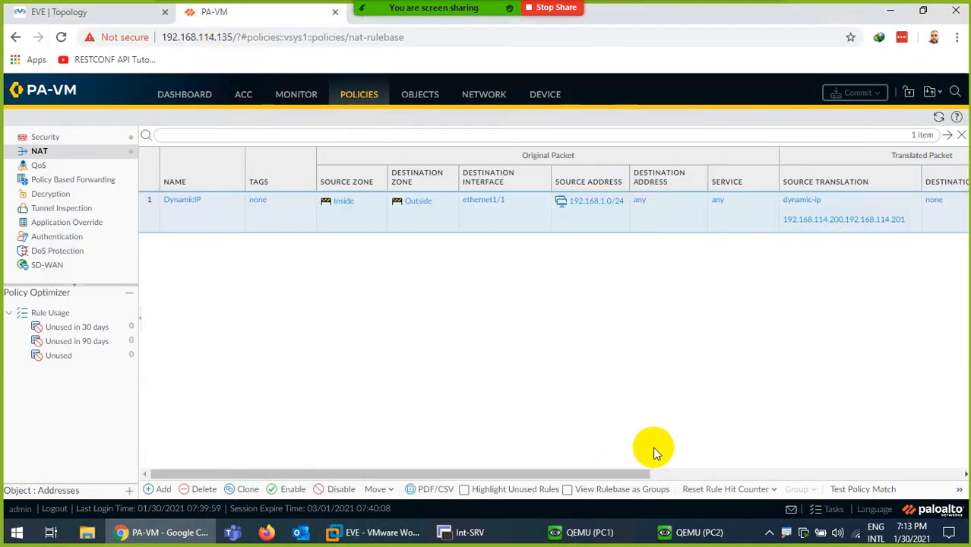
pyautogui.click(183, 200)
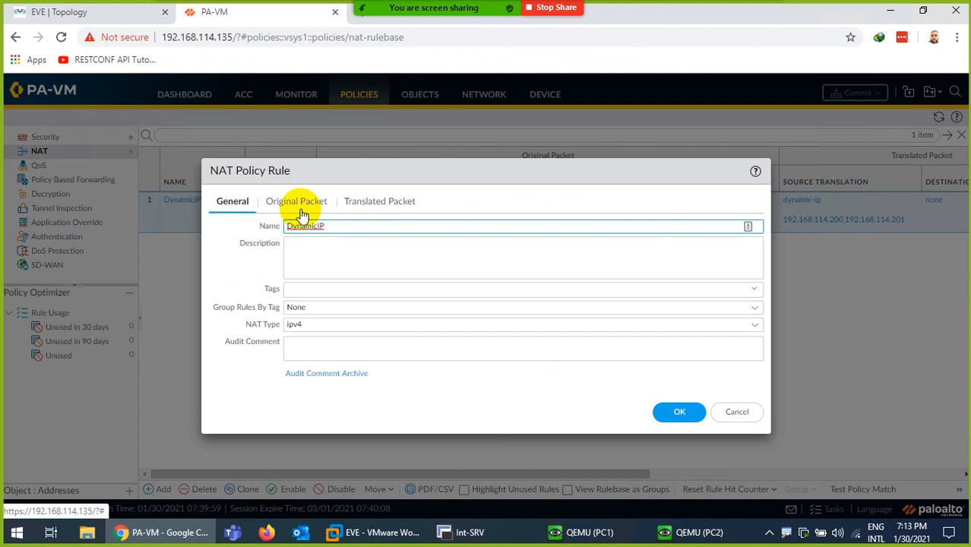
pyautogui.click(356, 204)
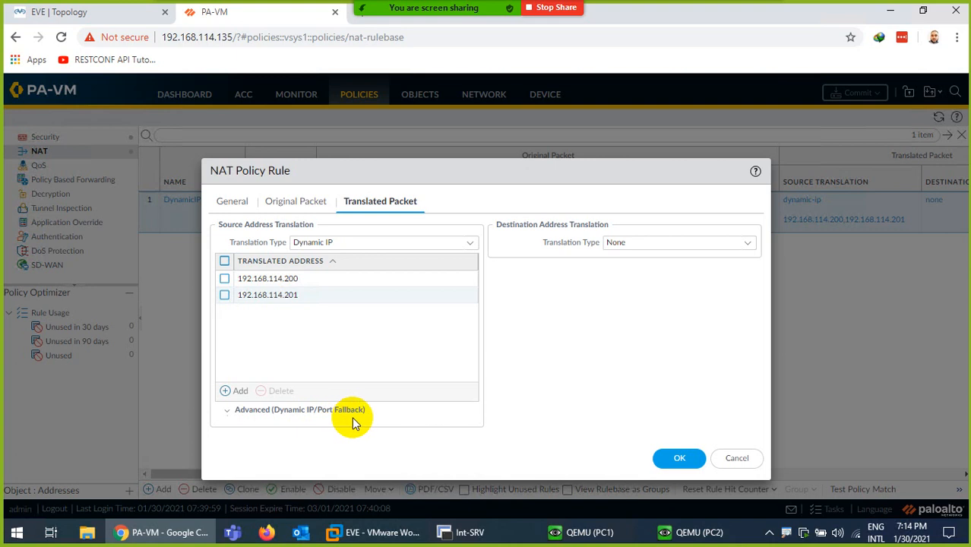
pyautogui.moveTo(476, 177); pyautogui.dragTo(504, 138)
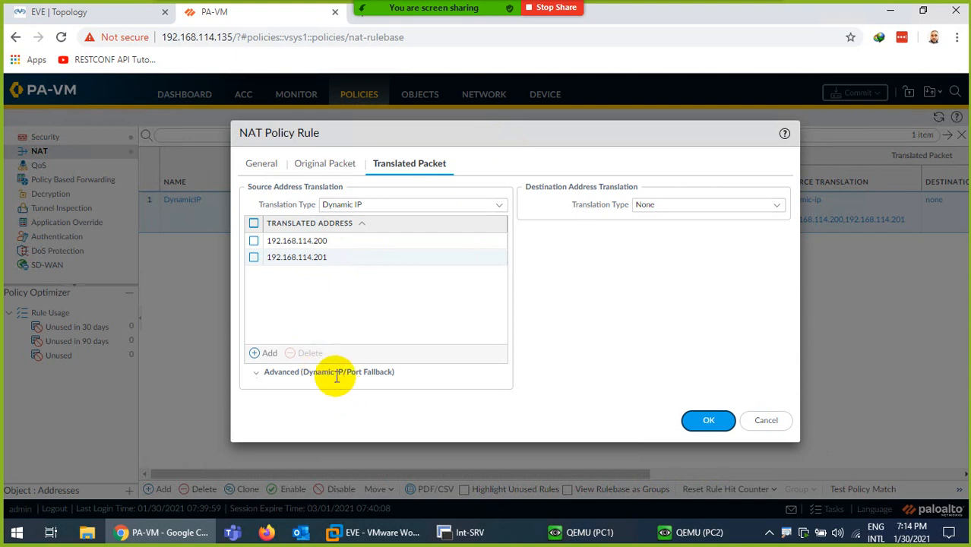
# Set the Dynamic IP/Port Fallback to Interface Address, using interface ethernet1/1 and IP address 192.168.114.100/24.
pyautogui.click(256, 376)
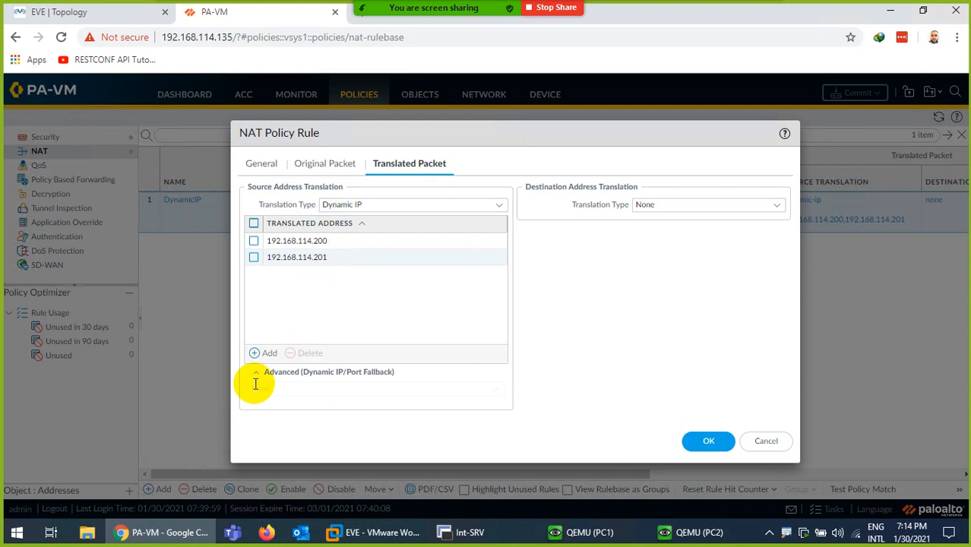
pyautogui.click(496, 392)
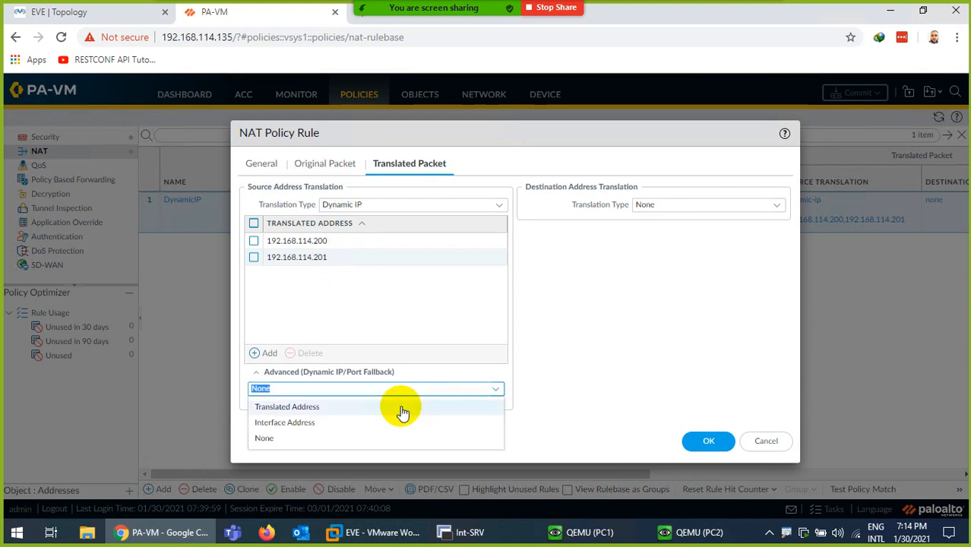
pyautogui.click(299, 422)
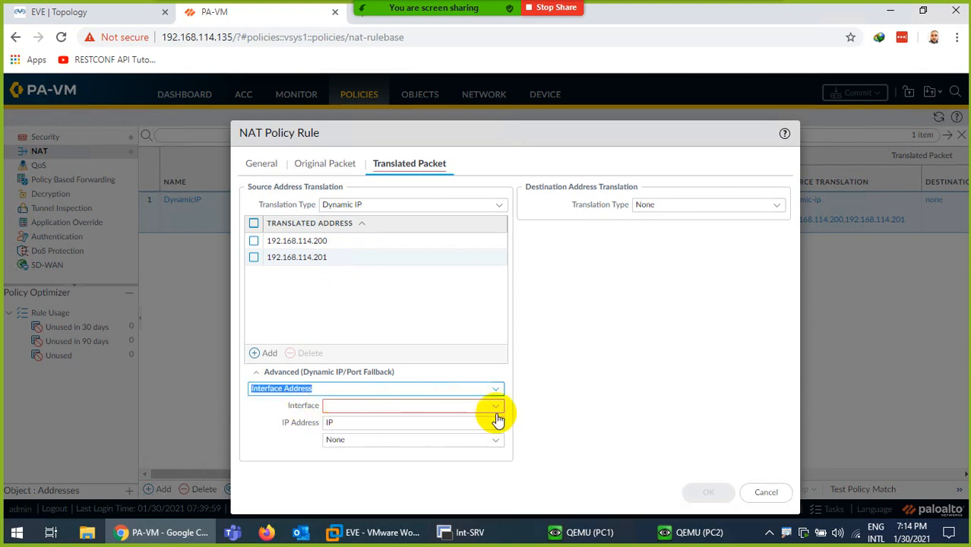
pyautogui.click(495, 406)
pyautogui.click(372, 431)
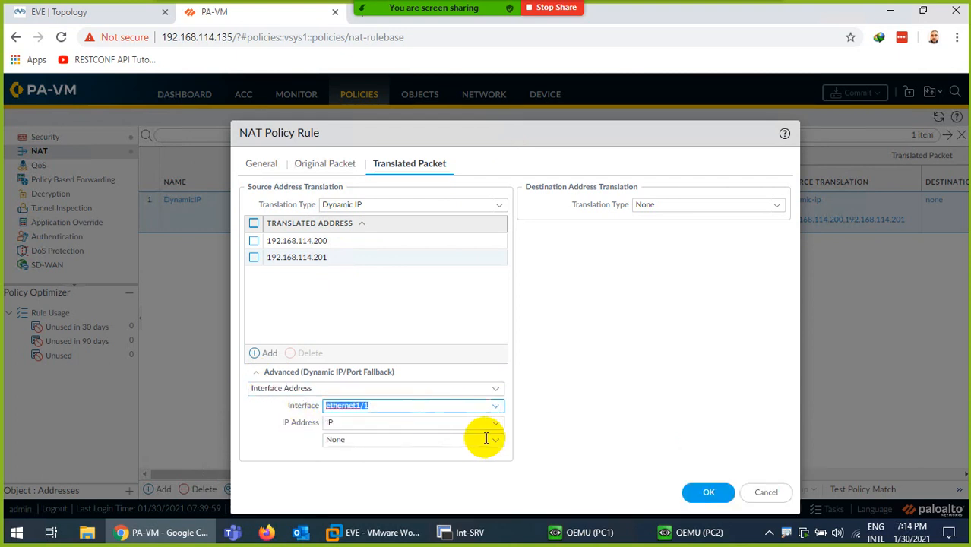
pyautogui.click(495, 441)
pyautogui.click(378, 472)
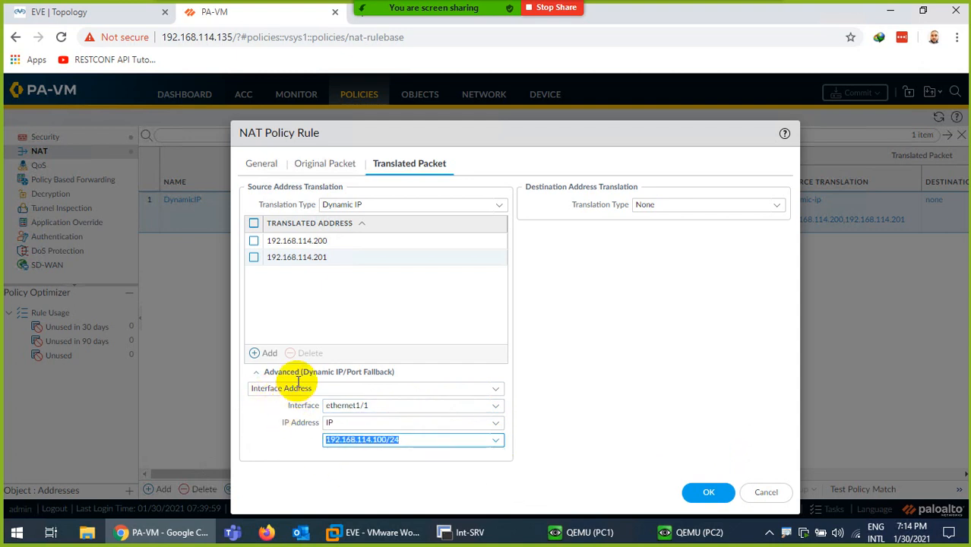
# Check the source translation types, keep Dynamic IP, save the DynamicIP rule and commit the configuration.
pyautogui.click(495, 207)
pyautogui.click(611, 295)
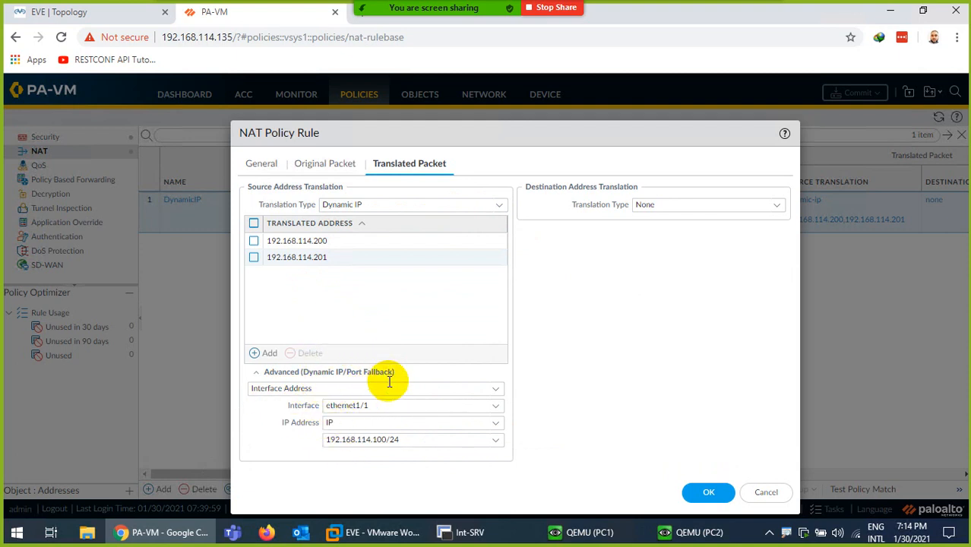
pyautogui.click(694, 494)
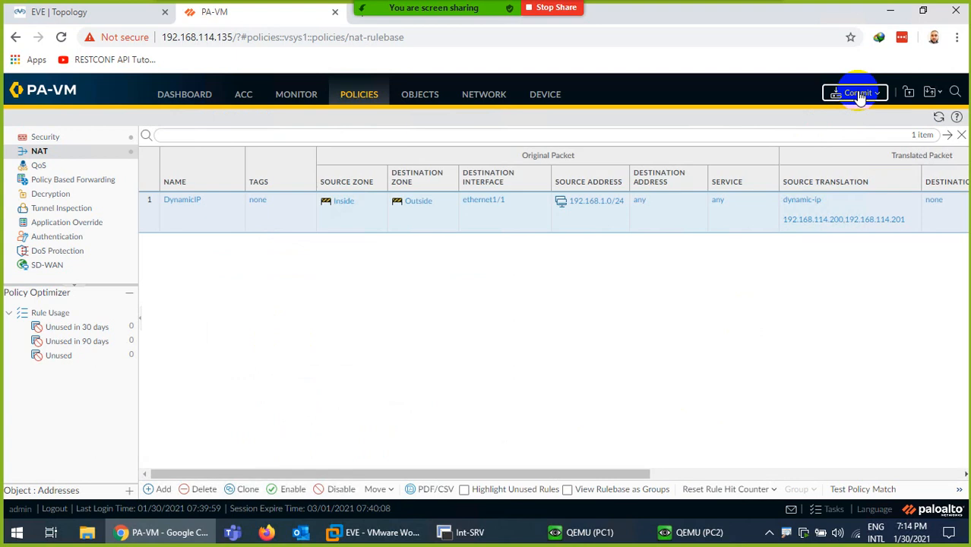
pyautogui.click(857, 91)
pyautogui.click(591, 451)
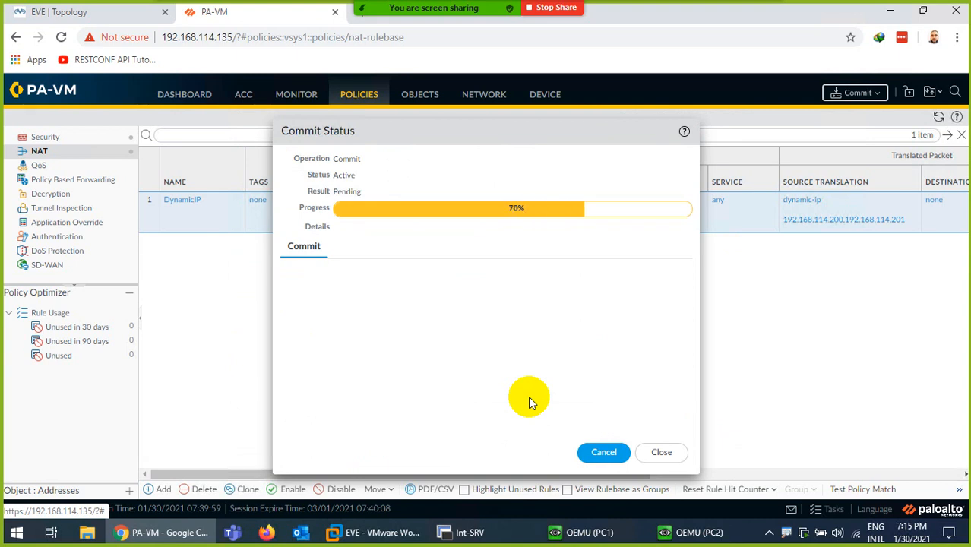
# Switch to the Int-SRV terminal, rerun ping 8.8.8.8 repeat 100, and check the running pings on PC1 and PC2.
pyautogui.click(465, 532)
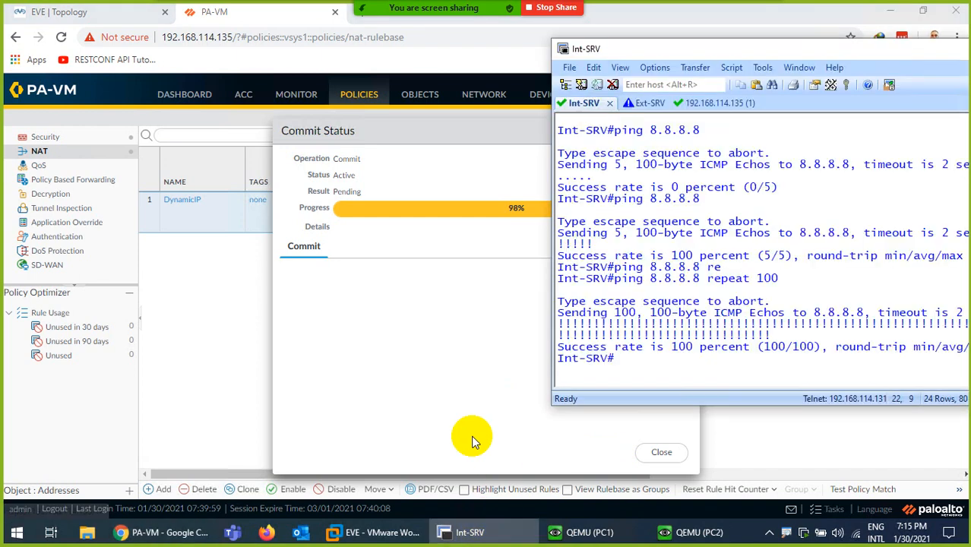
pyautogui.press('Up')
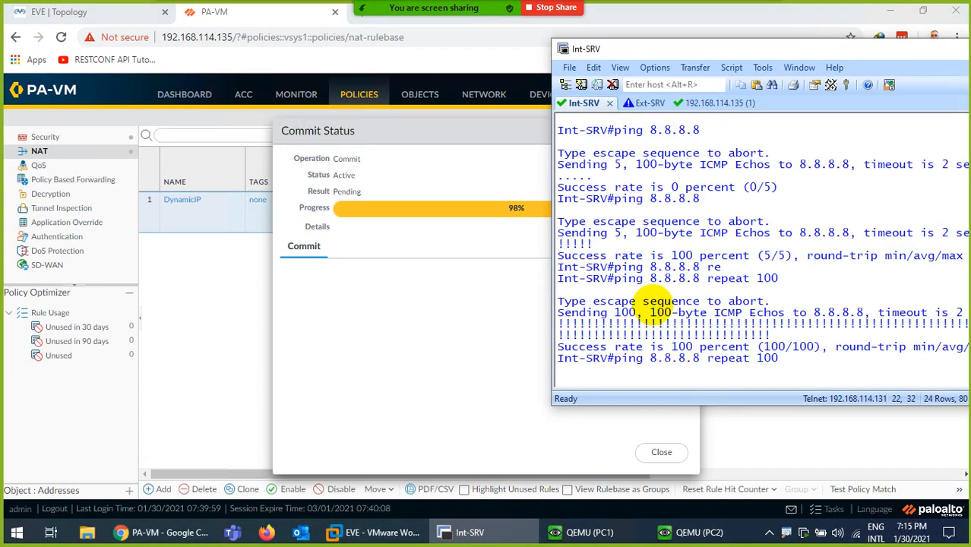
pyautogui.press('Return')
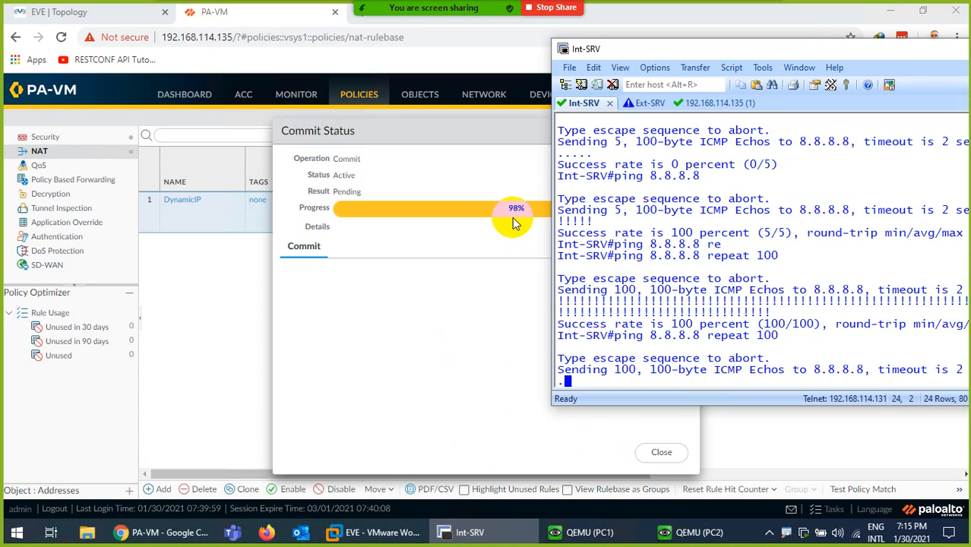
pyautogui.click(571, 530)
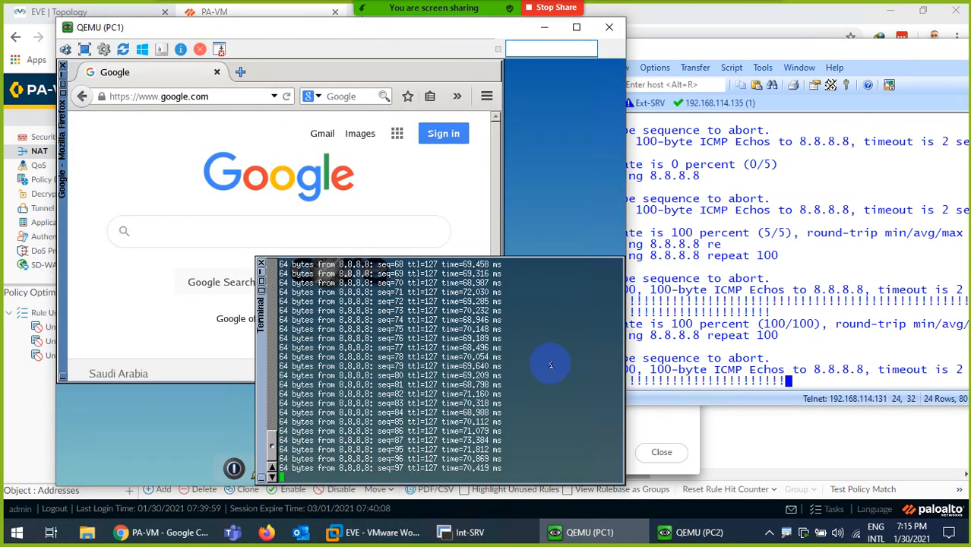
pyautogui.click(692, 532)
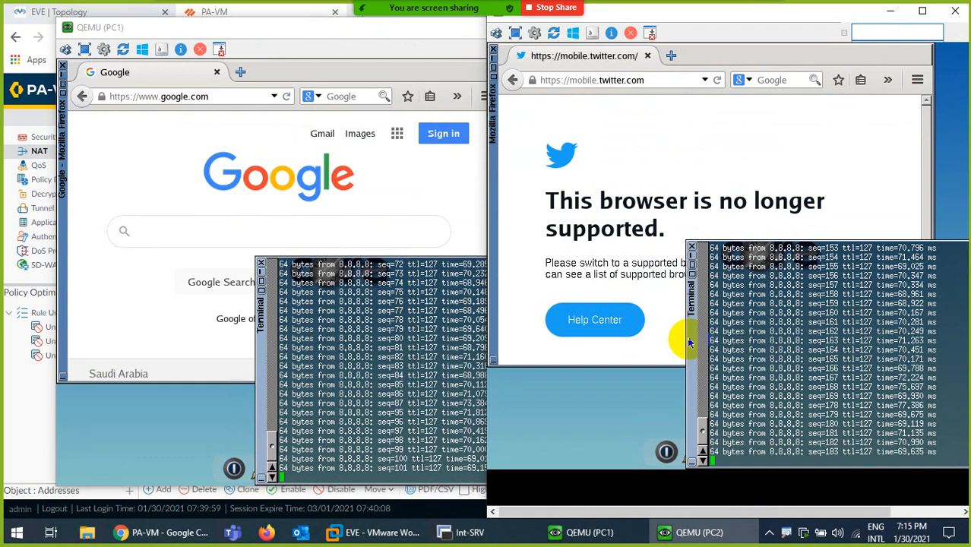
# Bring SecureCRT forward, switch to the 192.168.114.135 firewall session, clear its screen and run clear session all.
pyautogui.click(459, 532)
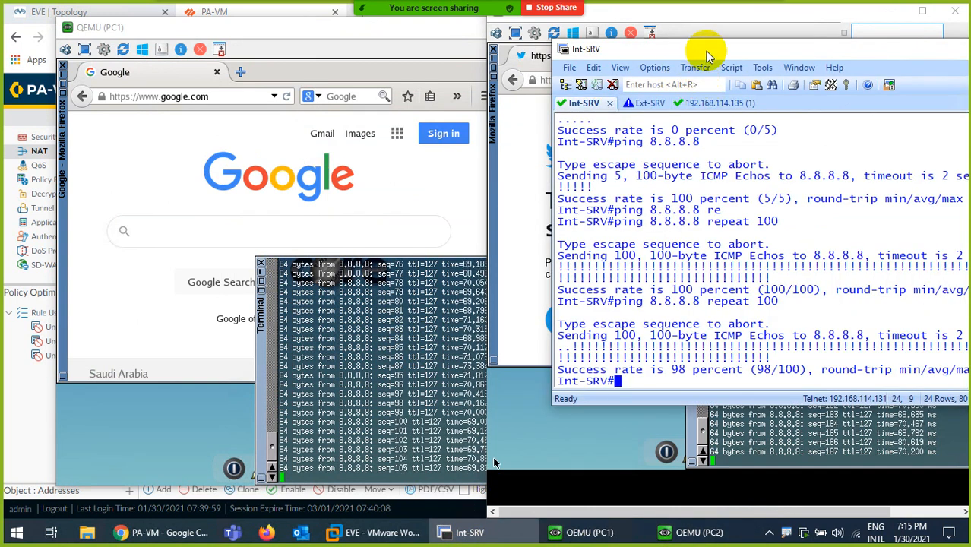
pyautogui.moveTo(702, 50); pyautogui.dragTo(456, 73)
pyautogui.click(465, 125)
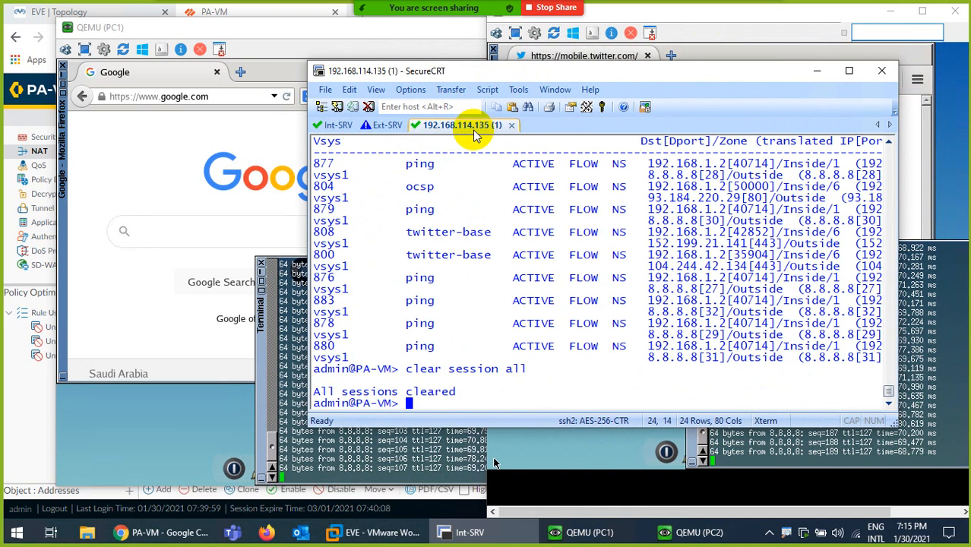
pyautogui.hotkey('ctrl', 'l')
pyautogui.press('Return')
pyautogui.press('Return')
pyautogui.press('Up')
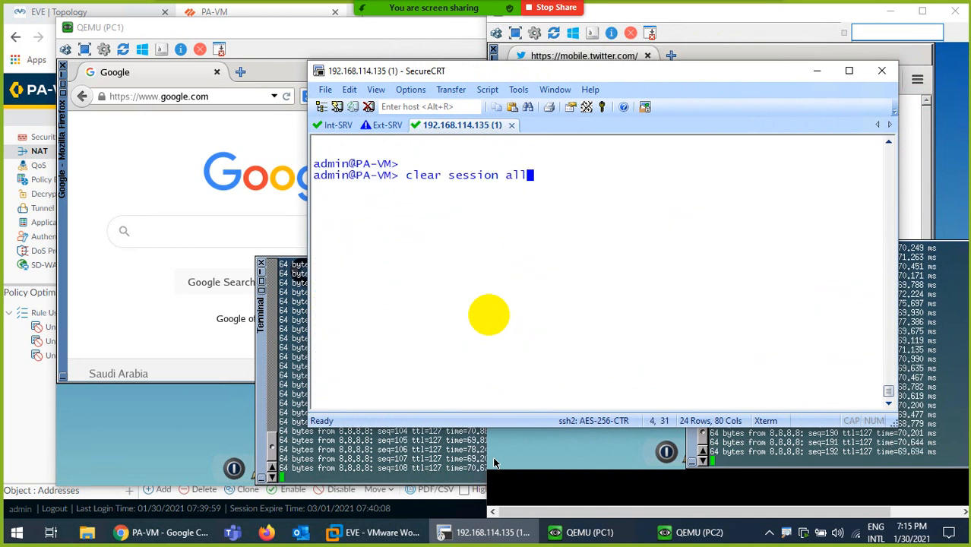
pyautogui.press('Return')
# List all firewall sessions in the enlarged terminal window and examine the translated addresses of 192.168.1.1 and 192.168.1.2.
pyautogui.press('Up')
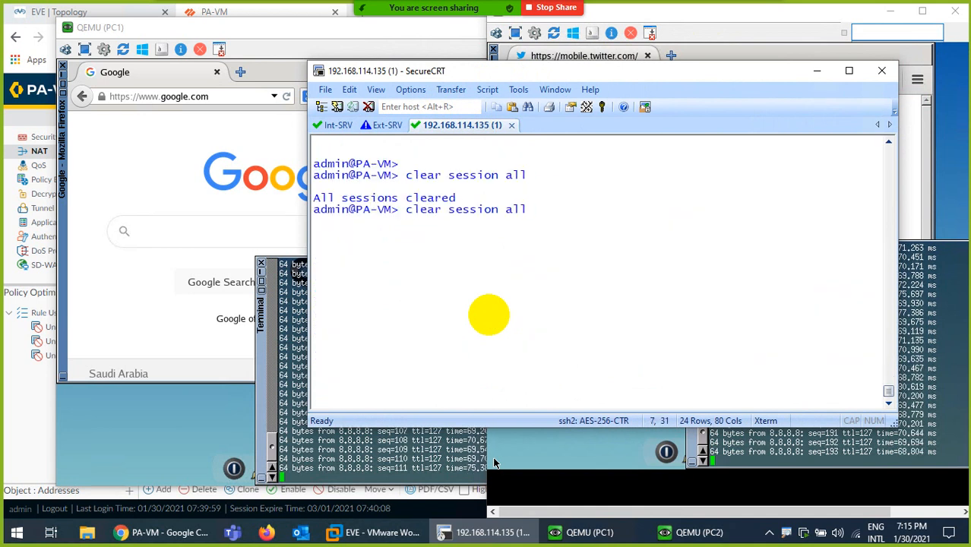
pyautogui.press('Up')
pyautogui.press('Return')
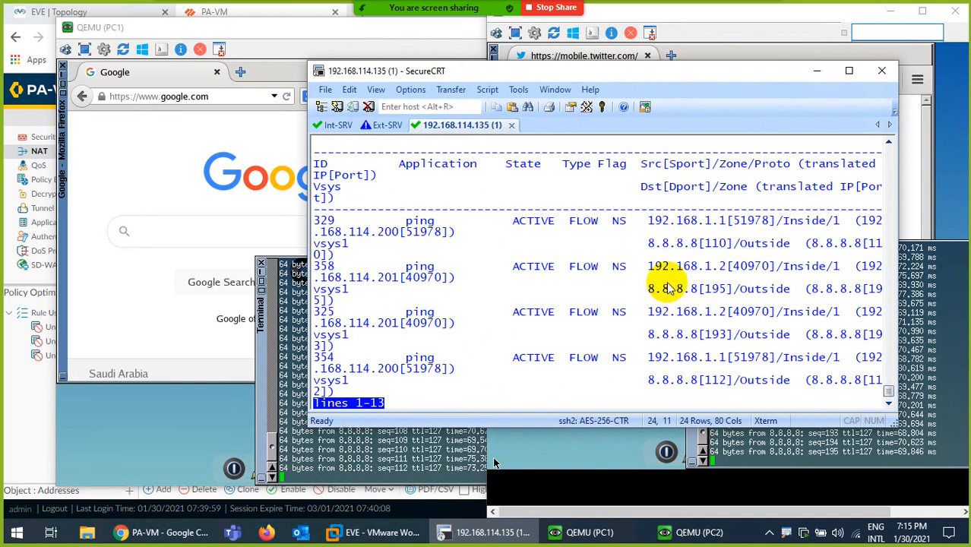
pyautogui.click(850, 72)
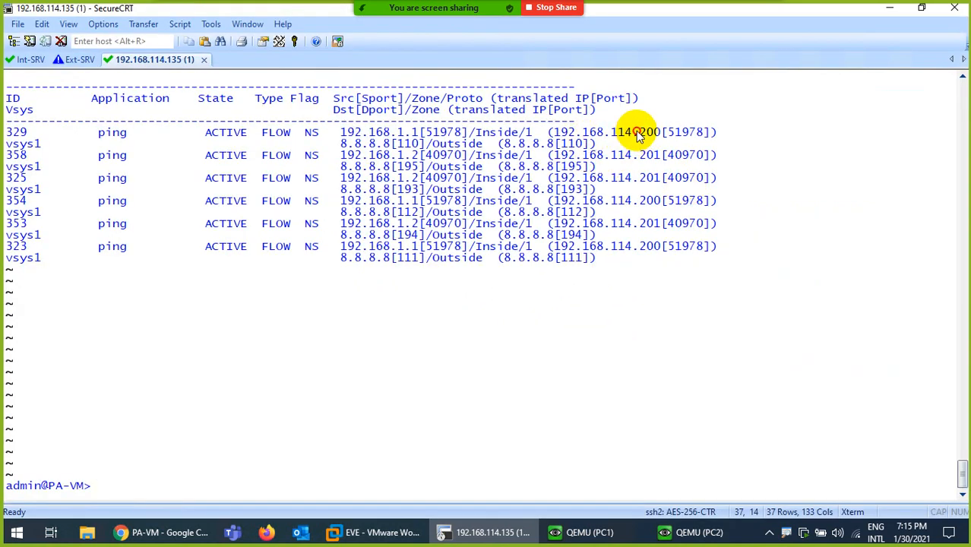
pyautogui.moveTo(634, 133); pyautogui.dragTo(661, 135)
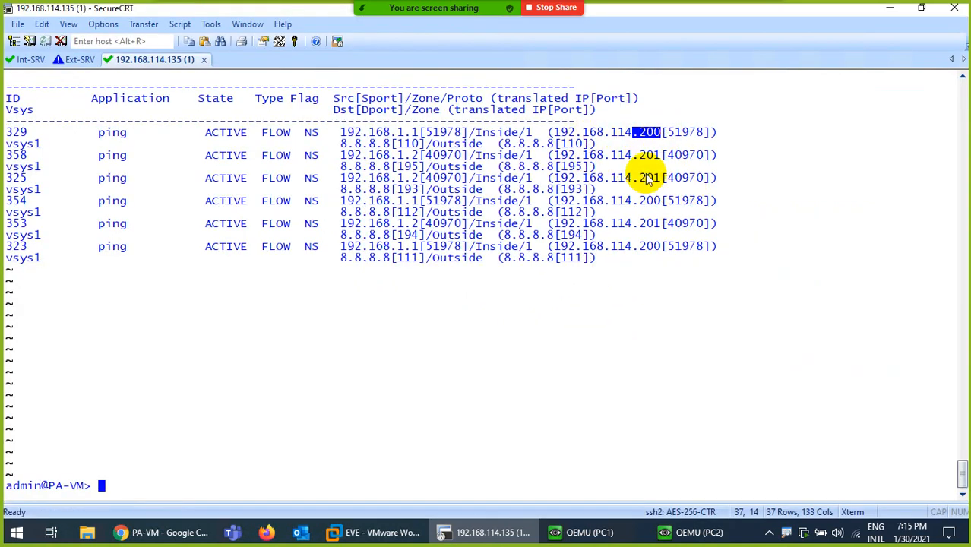
pyautogui.doubleClick(650, 155)
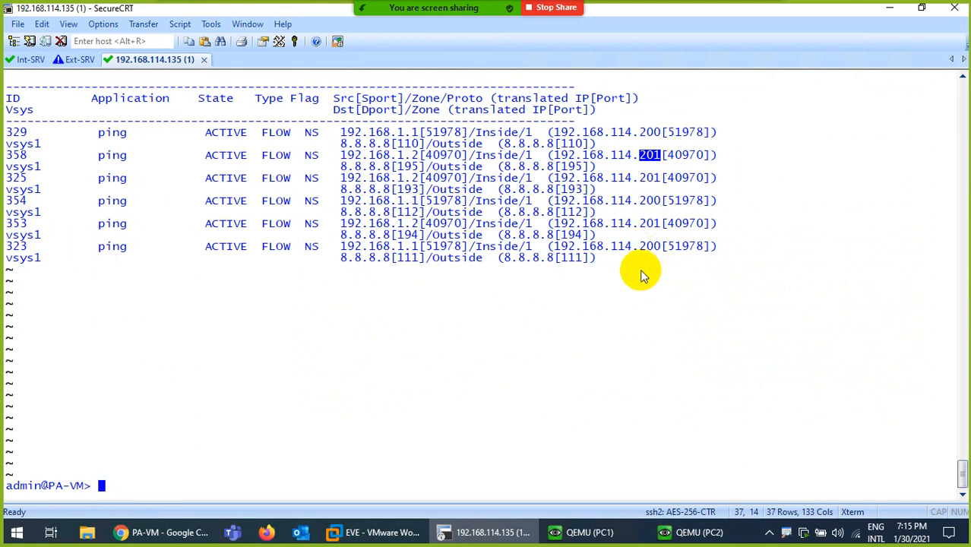
# Rerun the session listing twice on the firewall to look for further hosts among the active translations.
pyautogui.press('Up')
pyautogui.press('Return')
pyautogui.press('Return')
pyautogui.press('Return')
pyautogui.press('Return')
pyautogui.press('Return')
pyautogui.press('Return')
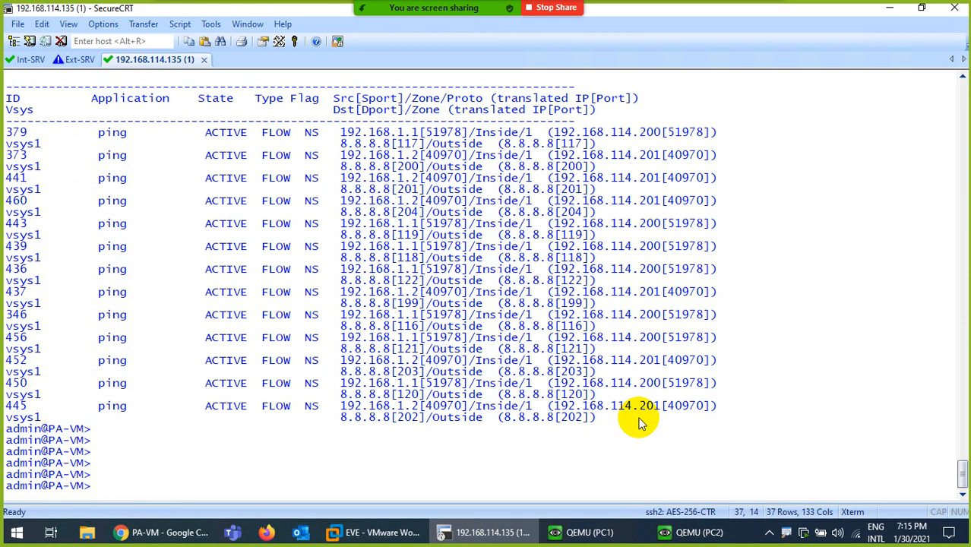
pyautogui.press('Up')
pyautogui.press('Return')
pyautogui.press('Return')
pyautogui.press('Return')
pyautogui.press('Return')
pyautogui.press('Return')
pyautogui.press('Return')
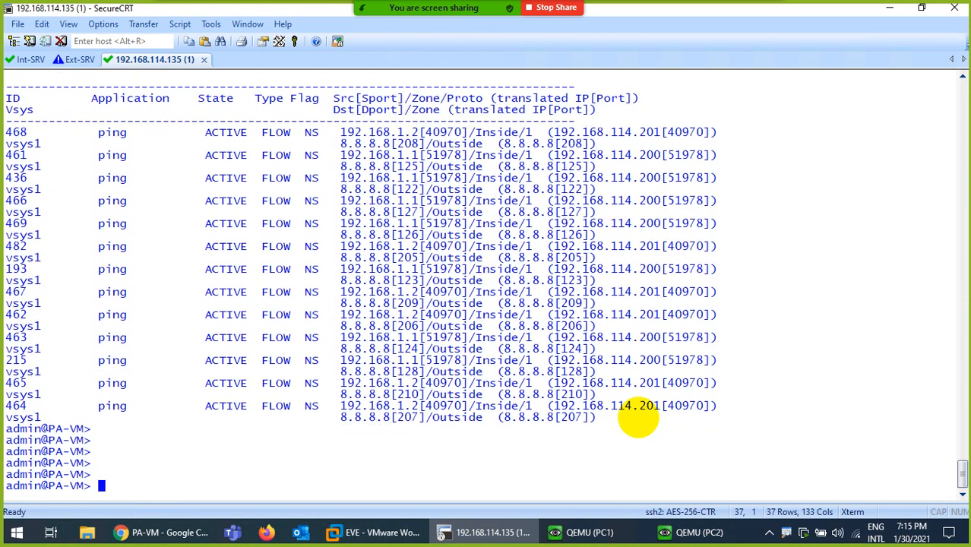
# Generate web traffic by reloading the Google page on PC1 and the Twitter page on PC2.
pyautogui.click(600, 532)
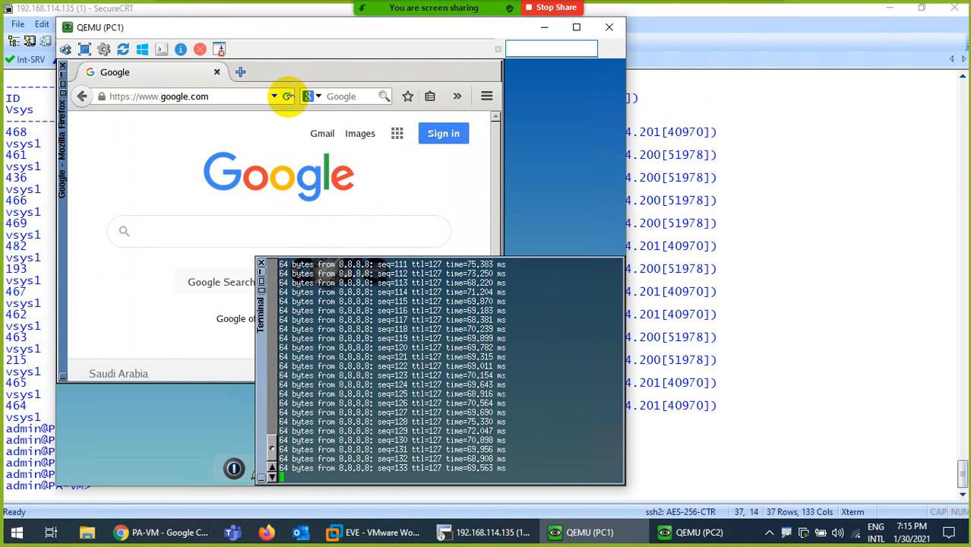
pyautogui.click(287, 96)
pyautogui.click(691, 531)
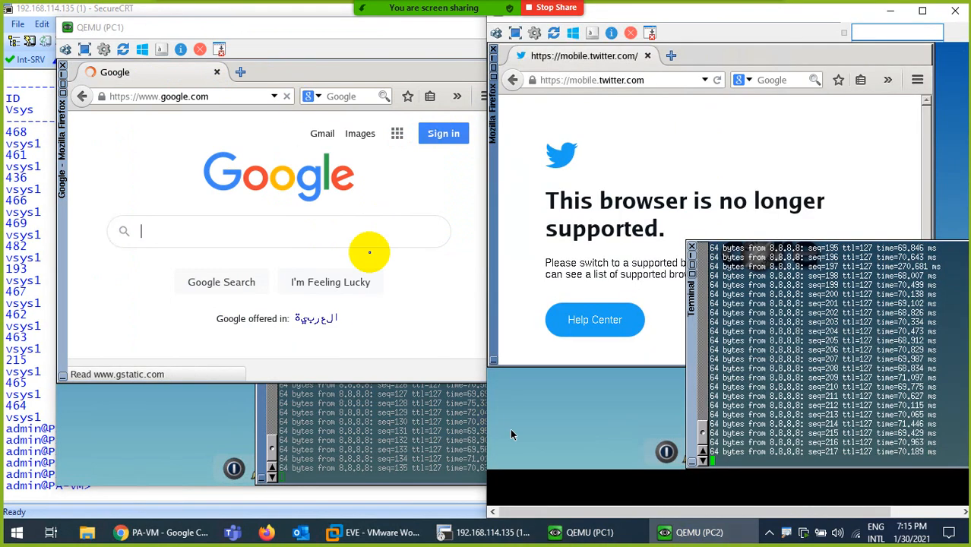
pyautogui.click(716, 79)
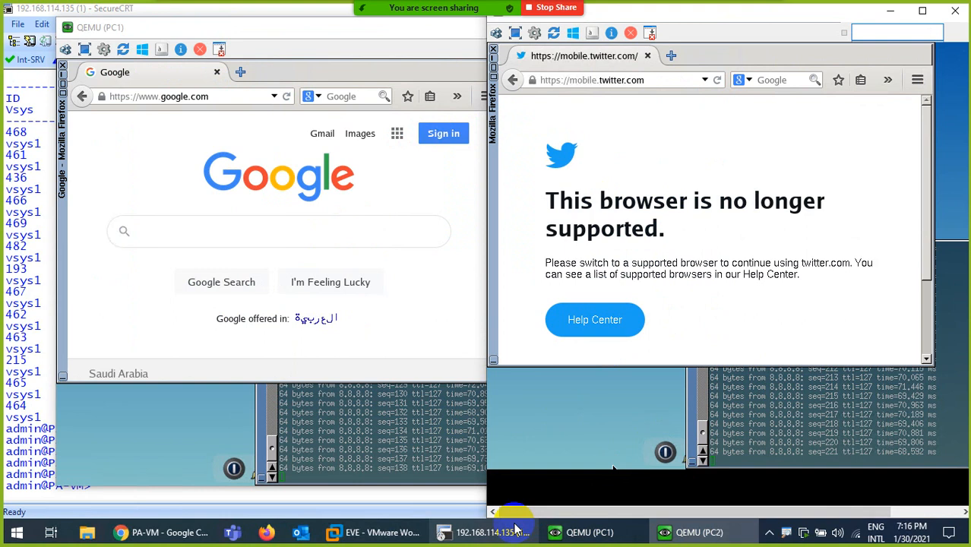
# Return to the Int-SRV session in SecureCRT and ping yahoo.com.
pyautogui.click(487, 524)
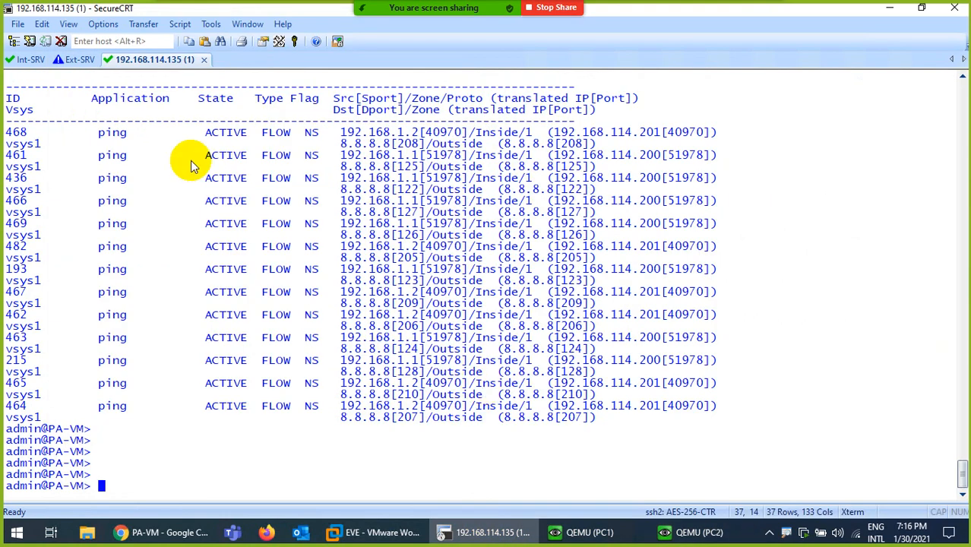
pyautogui.click(23, 61)
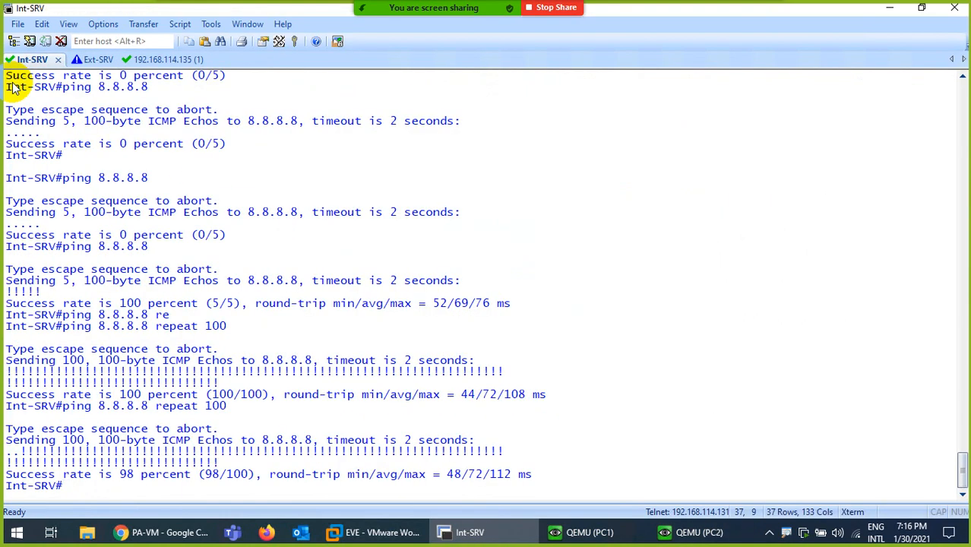
pyautogui.press('Up')
pyautogui.press('BackSpace')
pyautogui.press('BackSpace')
pyautogui.press('BackSpace')
pyautogui.press('BackSpace')
pyautogui.press('BackSpace')
pyautogui.press('BackSpace')
pyautogui.press('BackSpace')
pyautogui.press('BackSpace')
pyautogui.press('BackSpace')
pyautogui.press('BackSpace')
pyautogui.press('BackSpace')
pyautogui.press('BackSpace')
pyautogui.press('BackSpace')
pyautogui.press('BackSpace')
pyautogui.press('BackSpace')
pyautogui.press('BackSpace')
pyautogui.press('BackSpace')
pyautogui.press('BackSpace')
pyautogui.write('yahoo.com')
pyautogui.press('Return')
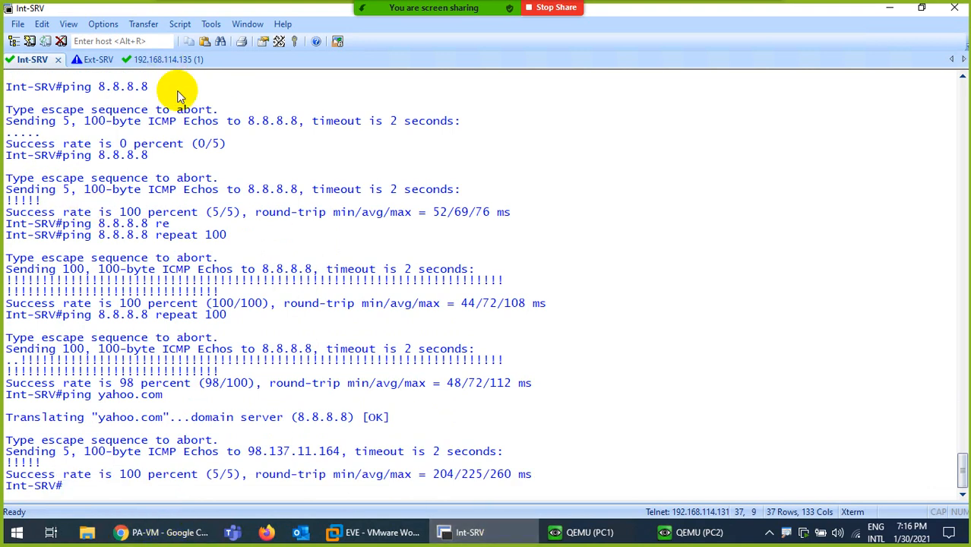
# Switch to the firewall session and run show session all, advancing into the listing.
pyautogui.click(176, 60)
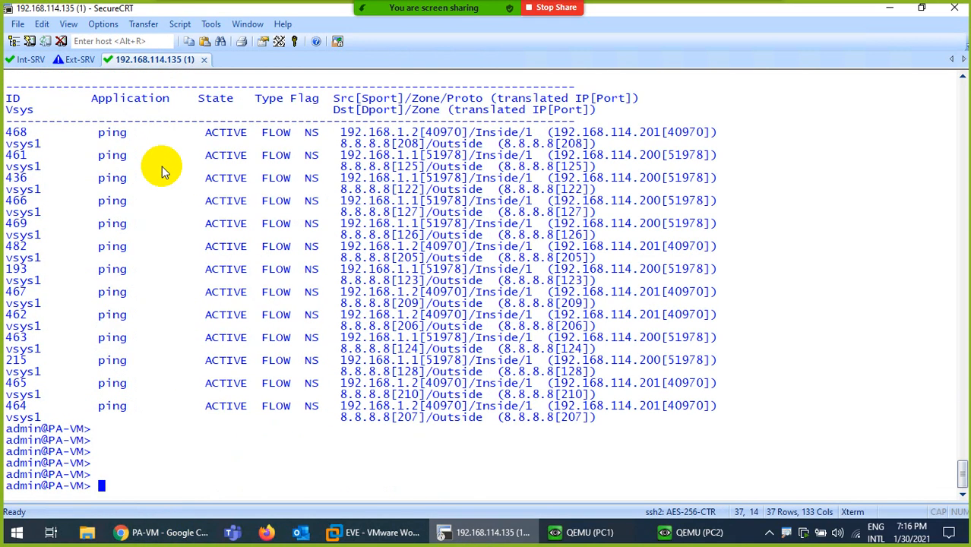
pyautogui.write('show session all')
pyautogui.press('Return')
pyautogui.press('Return')
pyautogui.press('Return')
pyautogui.press('Return')
pyautogui.press('Return')
pyautogui.press('Return')
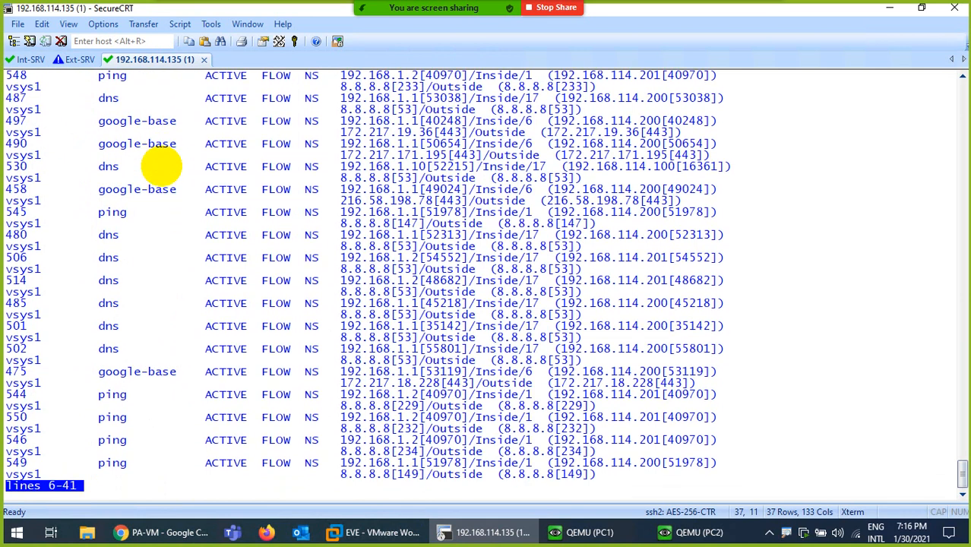
# Page through the session list and compare the translated source addresses of 192.168.1.1, 192.168.1.2 and 192.168.1.10.
pyautogui.click(314, 304)
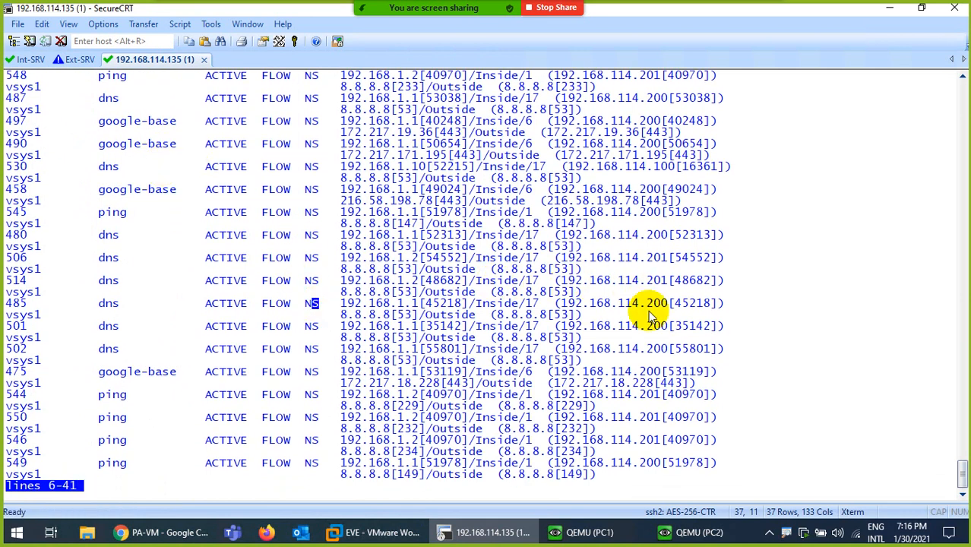
pyautogui.moveTo(647, 237); pyautogui.dragTo(655, 260)
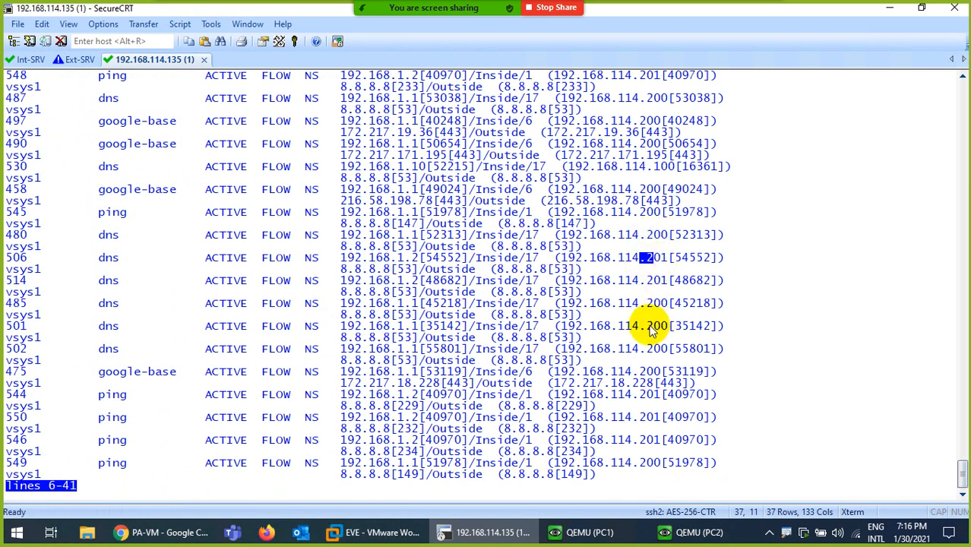
pyautogui.press('space')
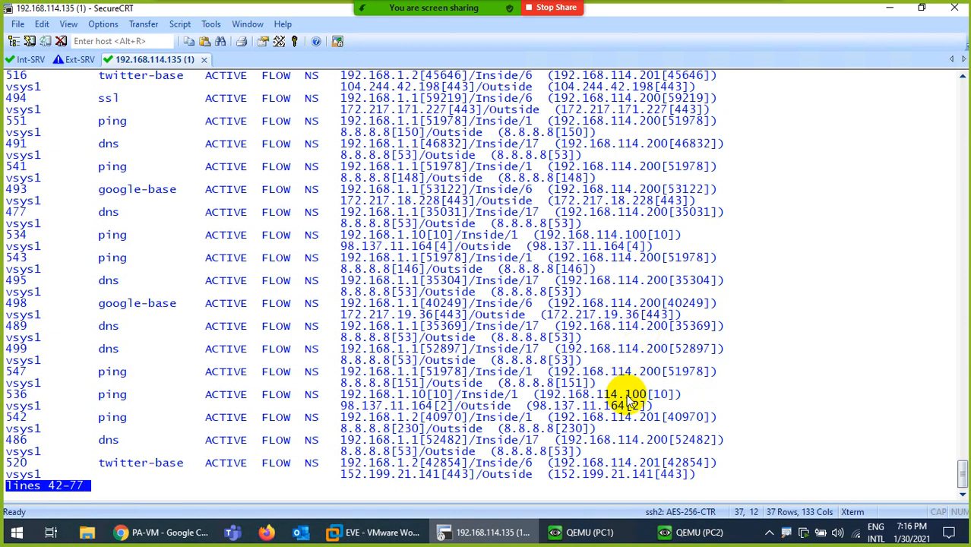
pyautogui.moveTo(561, 395); pyautogui.dragTo(643, 398)
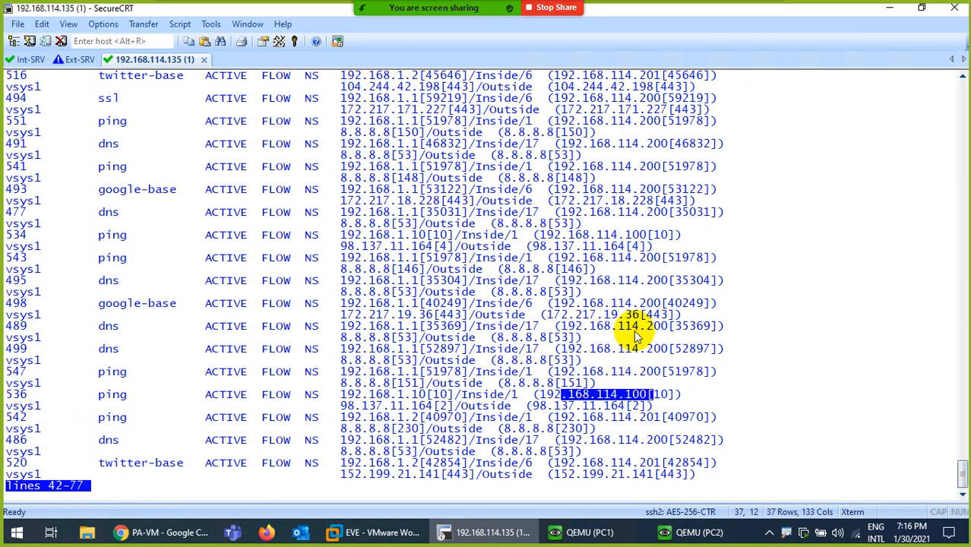
pyautogui.moveTo(555, 238); pyautogui.dragTo(646, 239)
pyautogui.press('space')
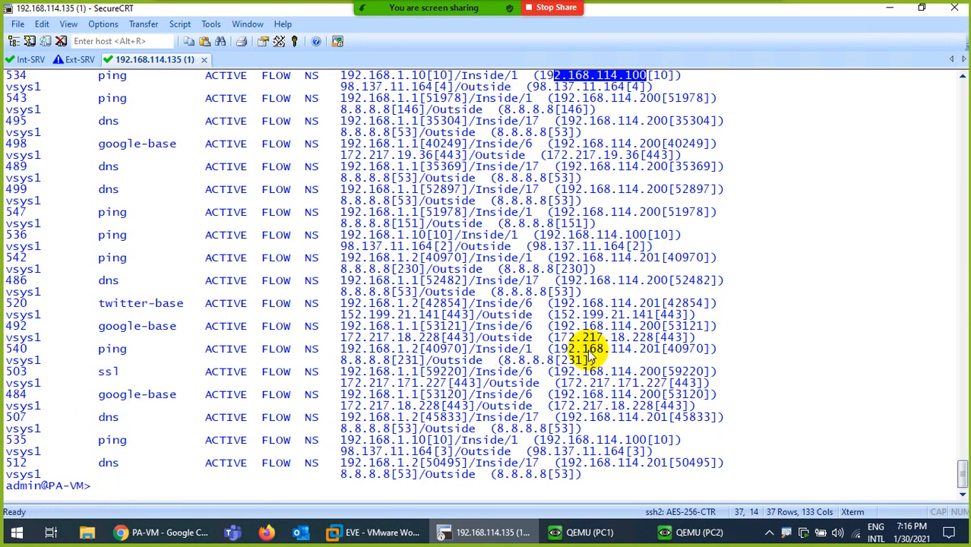
pyautogui.scroll(5, 584, 365)
pyautogui.scroll(5, 583, 366)
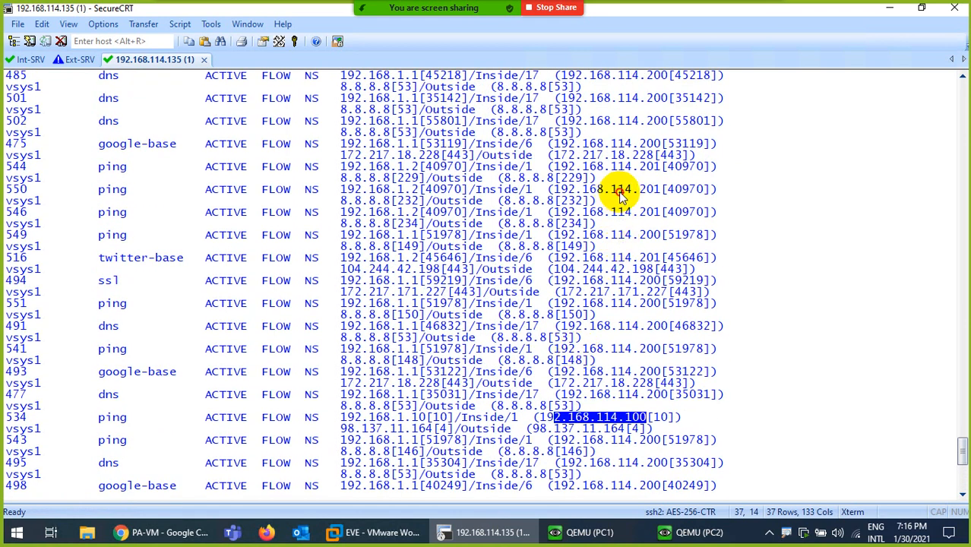
pyautogui.moveTo(611, 191); pyautogui.dragTo(646, 192)
pyautogui.scroll(-3, 629, 258)
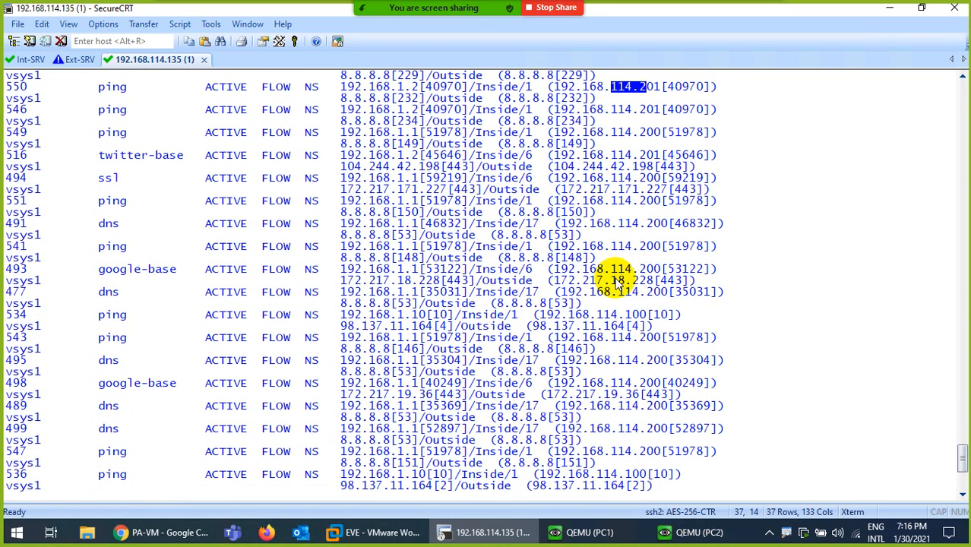
pyautogui.scroll(-4, 593, 380)
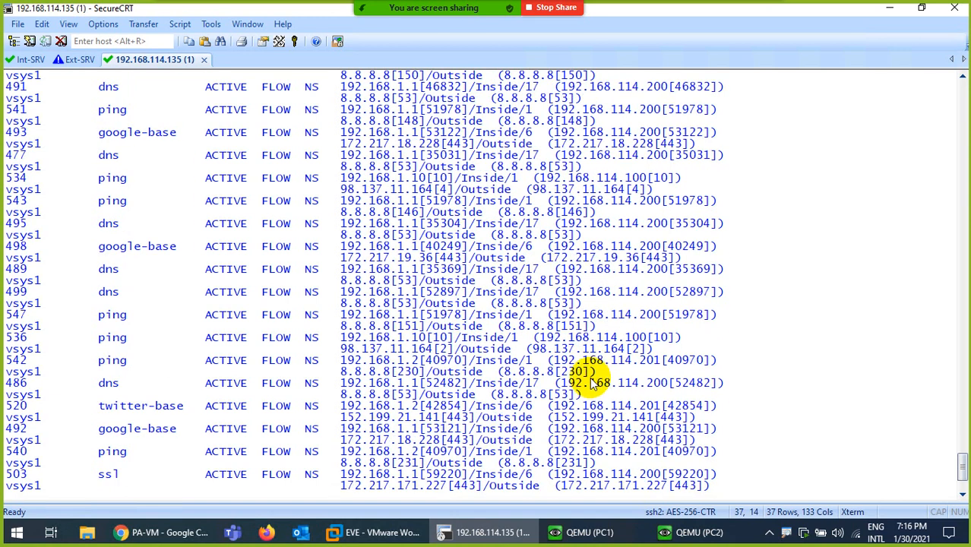
pyautogui.moveTo(562, 339); pyautogui.dragTo(644, 343)
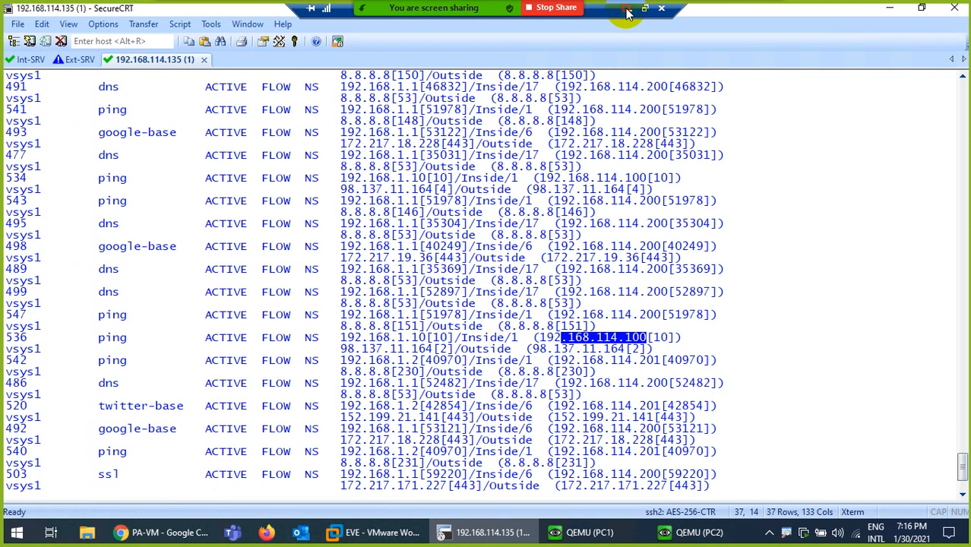
# Switch to the NAT notes in PhantomPDF and highlight "One-to-One (1 to 1)" in the Dynamic IP (DIP) section.
pyautogui.click(628, 13)
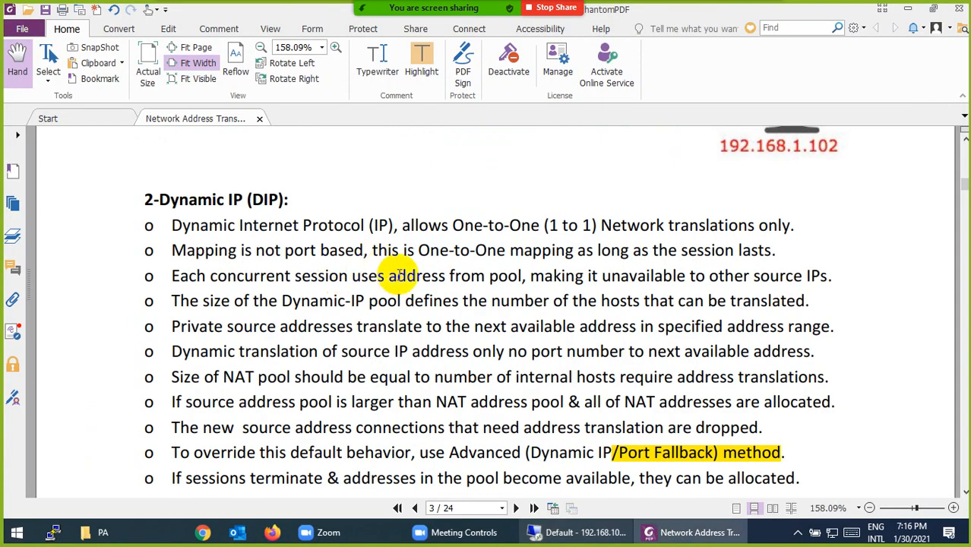
pyautogui.moveTo(452, 226); pyautogui.dragTo(610, 225)
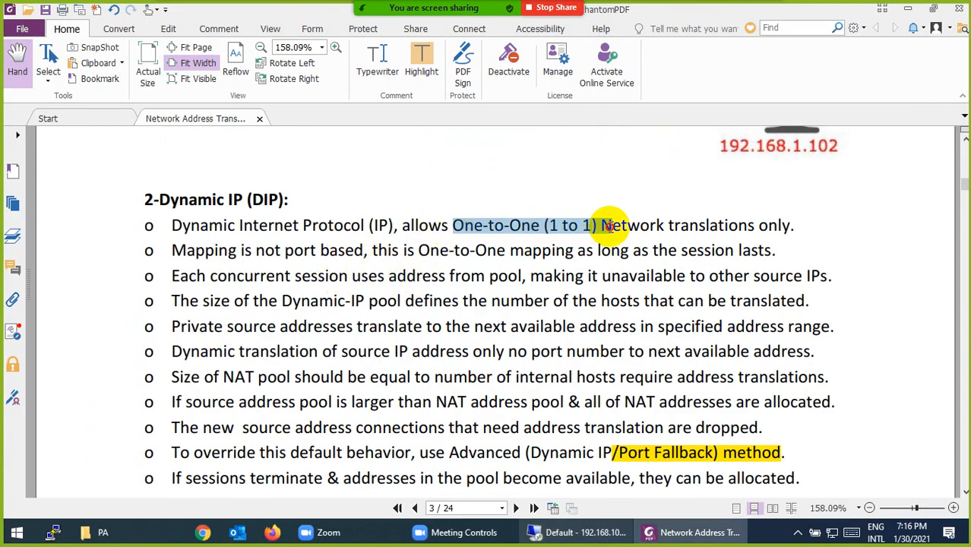
pyautogui.click(420, 68)
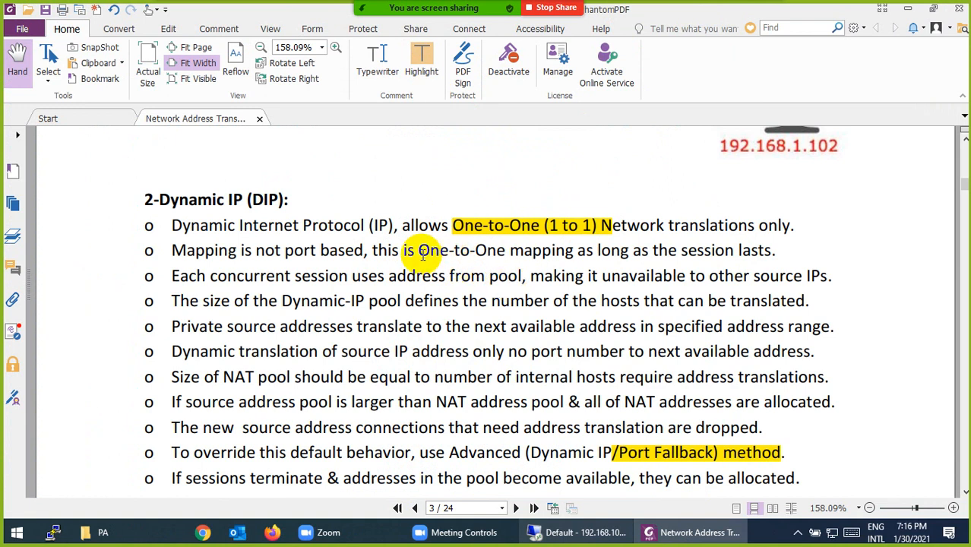
# Highlight "One-to-One mapping" and "use Advanced (Dynamic IP/Port Fallback) method" in the Dynamic IP (DIP) section of the notes.
pyautogui.moveTo(419, 251); pyautogui.dragTo(592, 252)
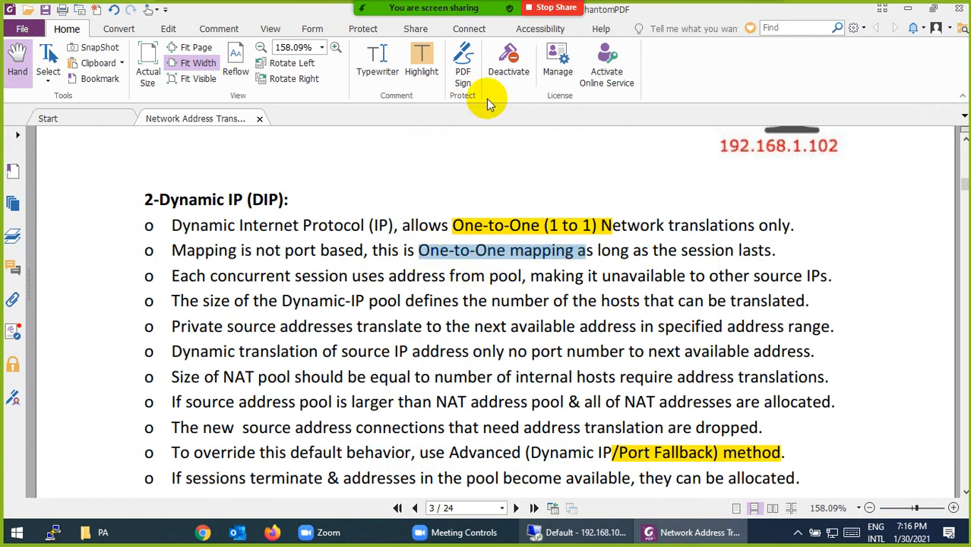
pyautogui.click(420, 67)
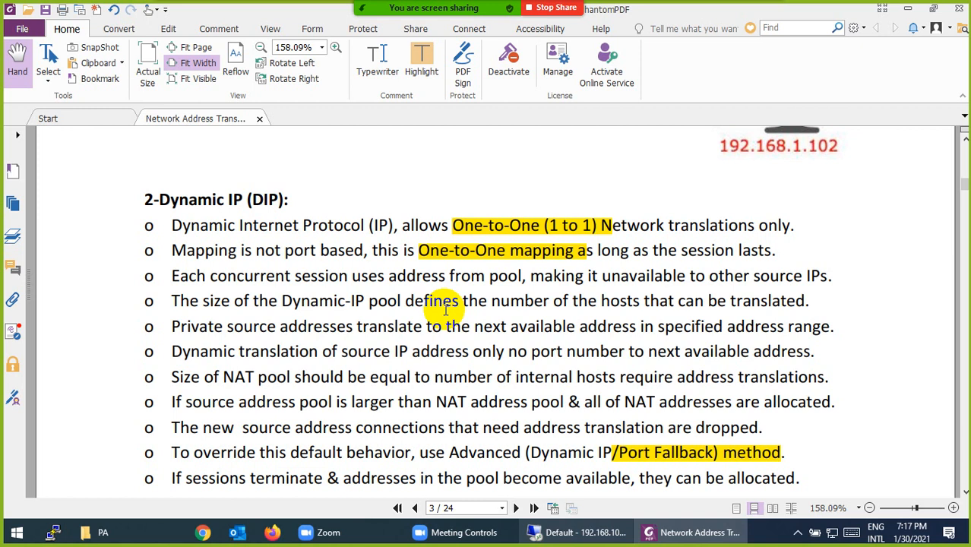
pyautogui.scroll(-3, 446, 309)
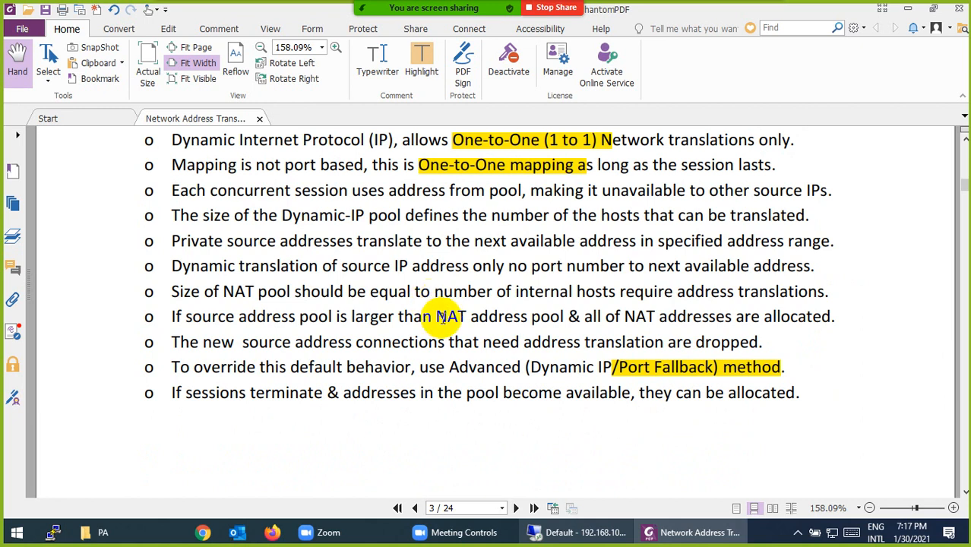
pyautogui.scroll(-3, 432, 303)
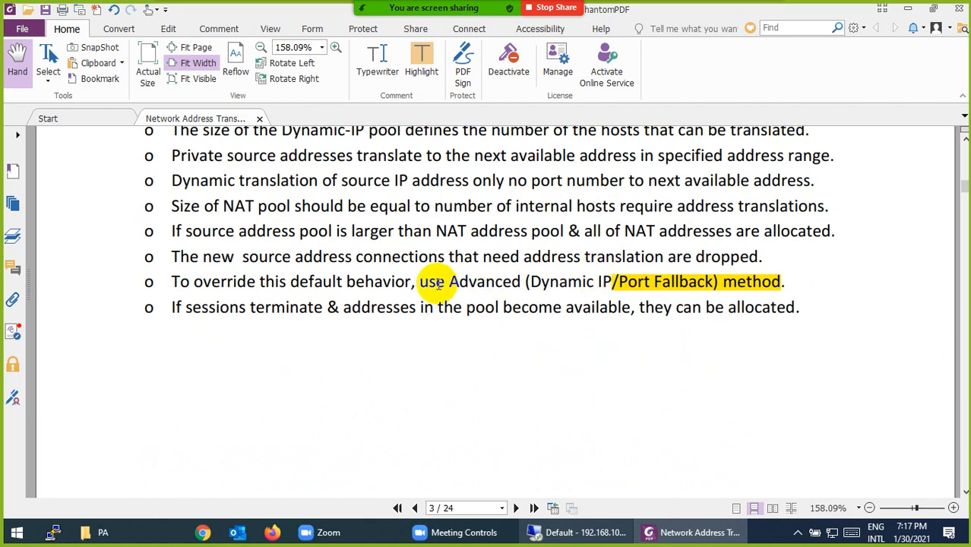
pyautogui.moveTo(419, 281); pyautogui.dragTo(775, 282)
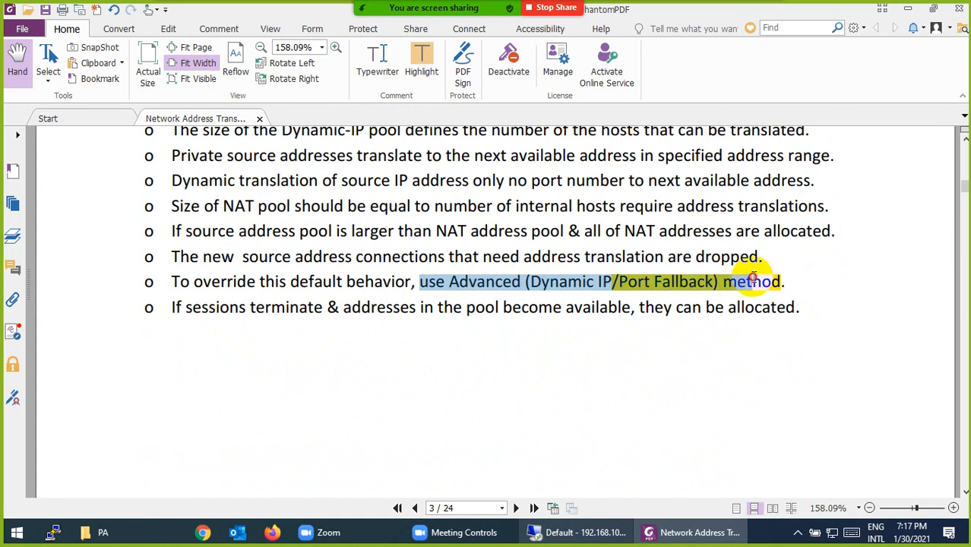
pyautogui.click(421, 67)
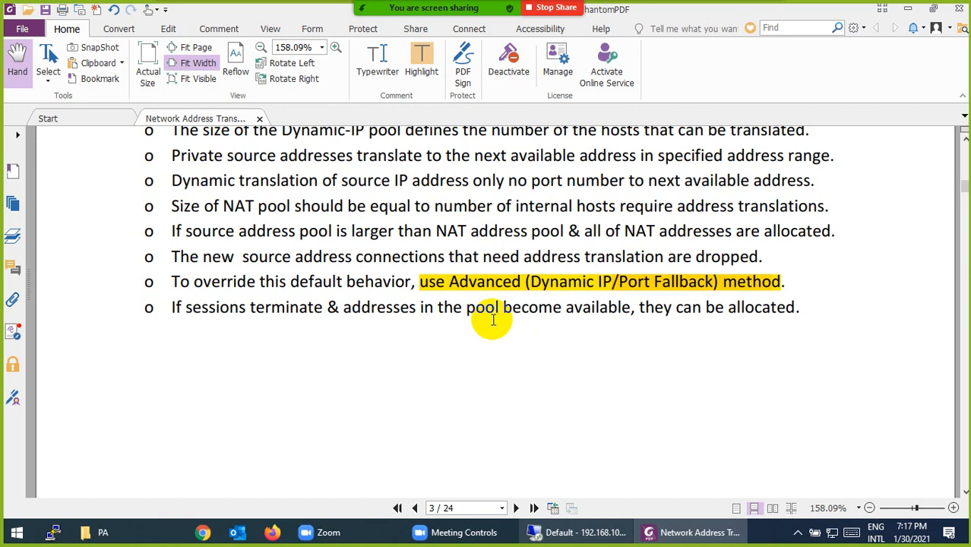
# Review the Dynamic IP and Port (DIPP) notes and the PAT diagram, and compare them with the Dynamic IP (DIP) section.
pyautogui.scroll(15, 492, 319)
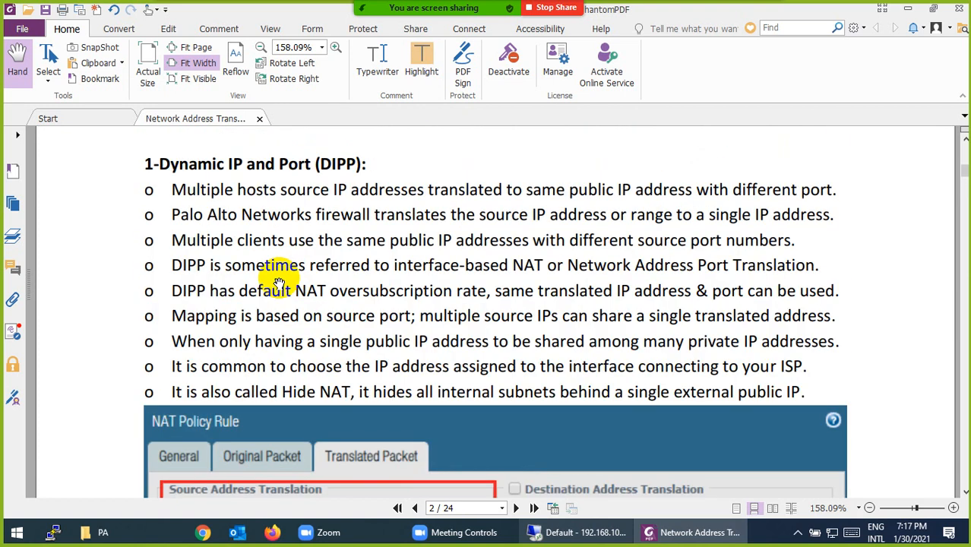
pyautogui.scroll(-10, 343, 358)
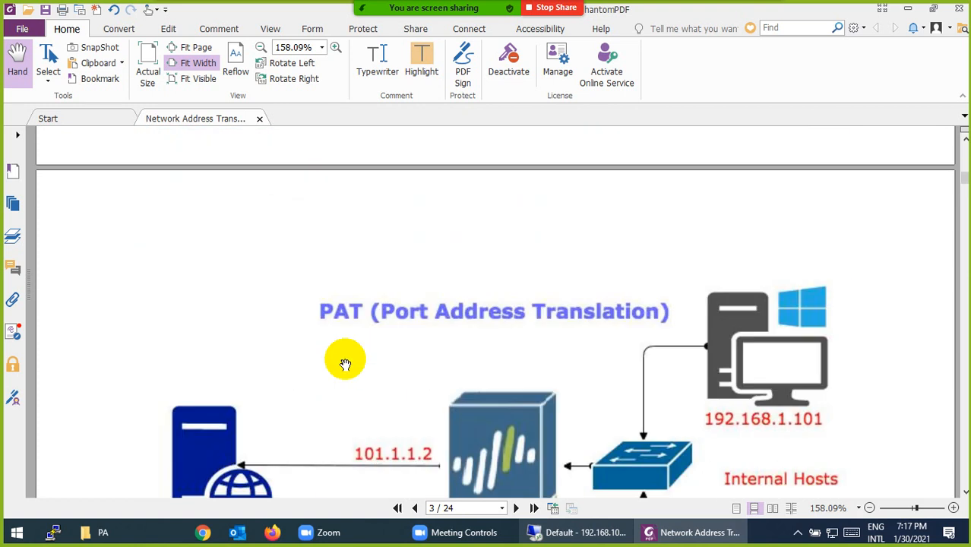
pyautogui.scroll(-10, 345, 365)
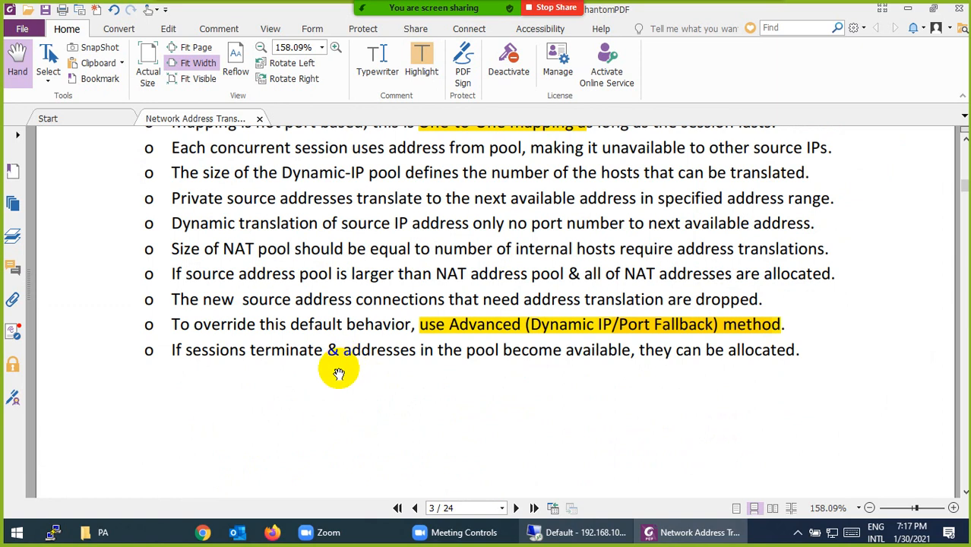
pyautogui.scroll(6, 338, 373)
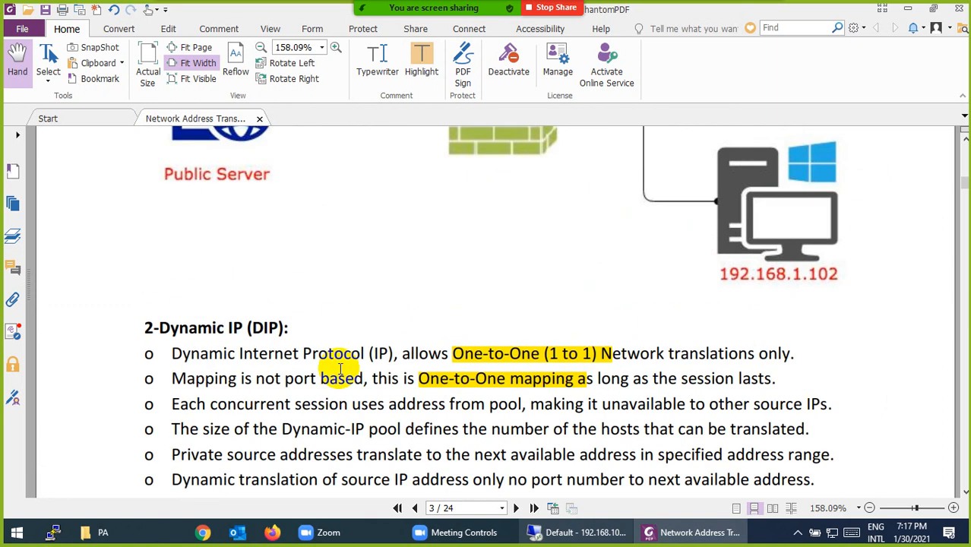
pyautogui.scroll(4, 340, 370)
pyautogui.scroll(-4, 339, 373)
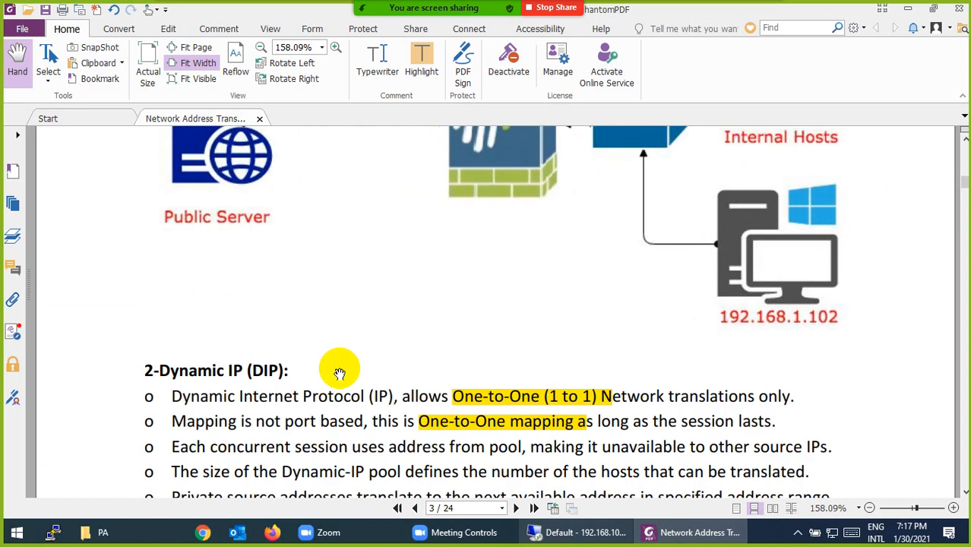
pyautogui.scroll(-4, 339, 374)
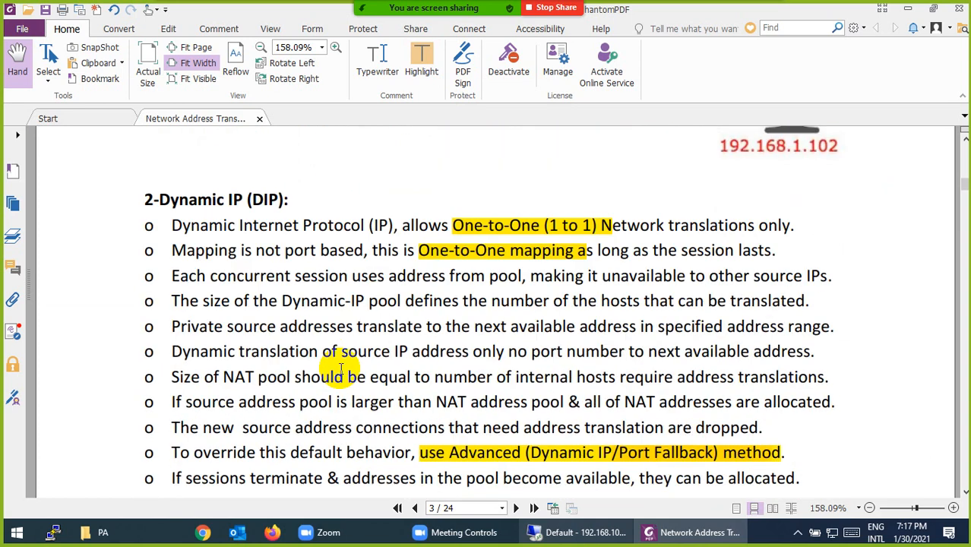